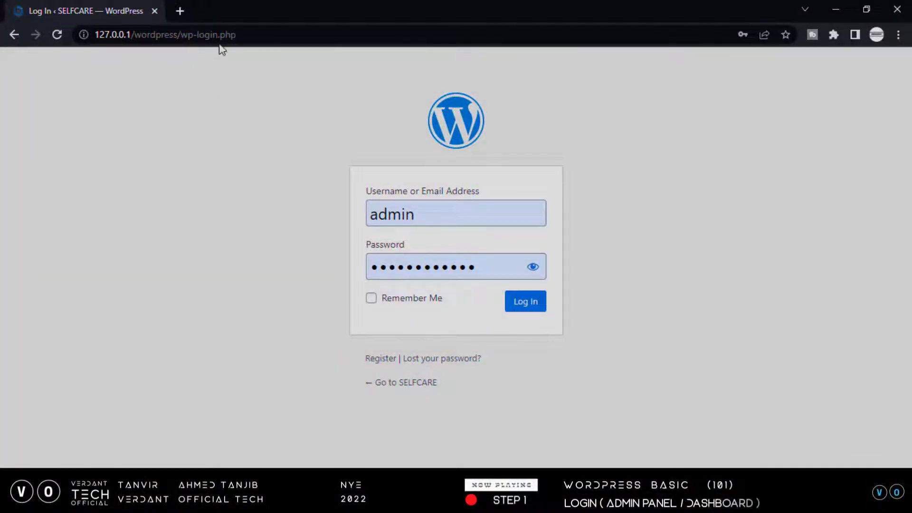
# - Log in to the SELFCARE admin and open the live site in a new tab to view it
pyautogui.click(533, 307)
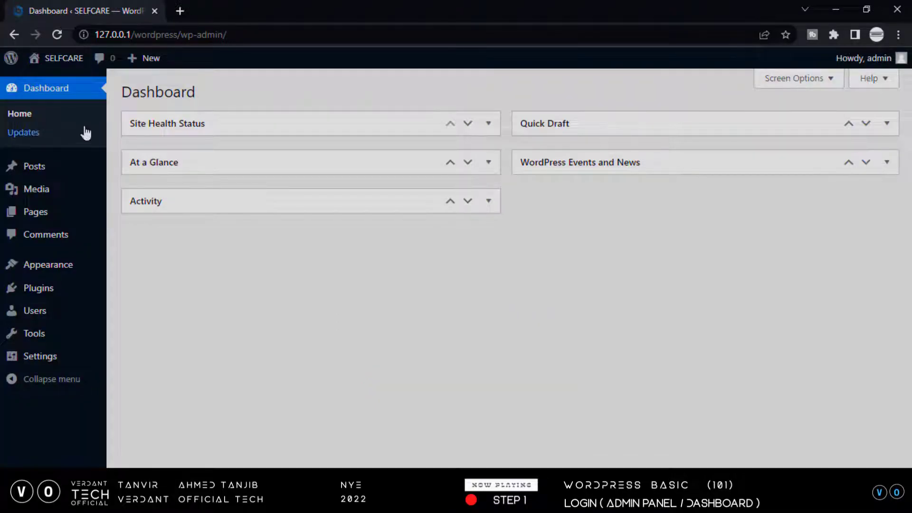
pyautogui.moveTo(58, 65)
pyautogui.rightClick(65, 83)
pyautogui.click(84, 87)
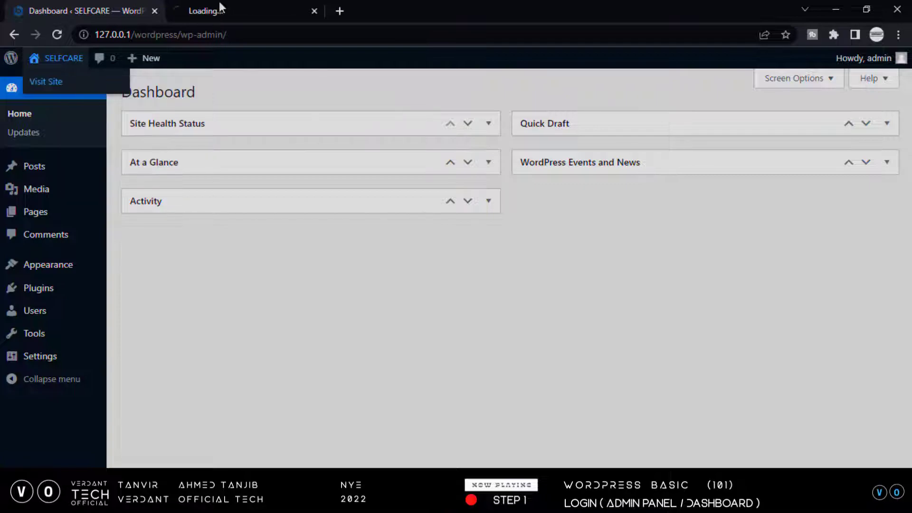
pyautogui.click(226, 5)
pyautogui.scroll(-15, 261, 252)
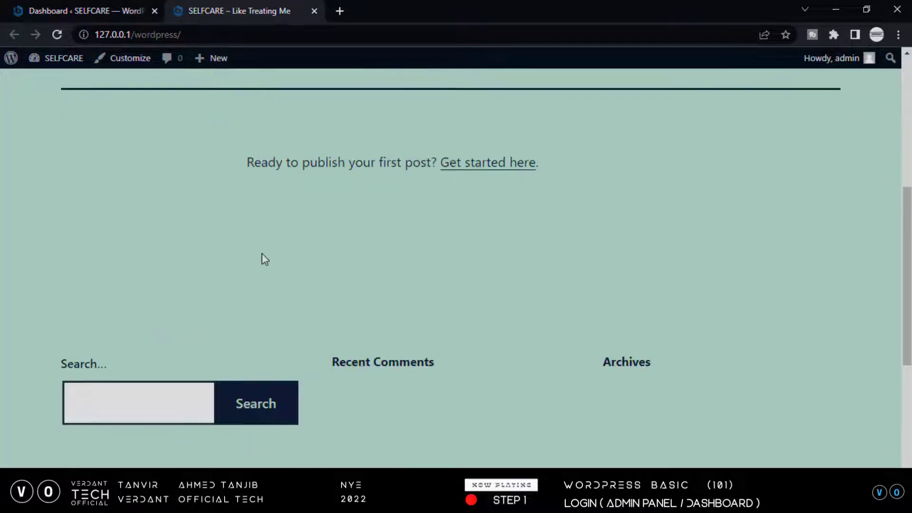
pyautogui.scroll(10, 261, 252)
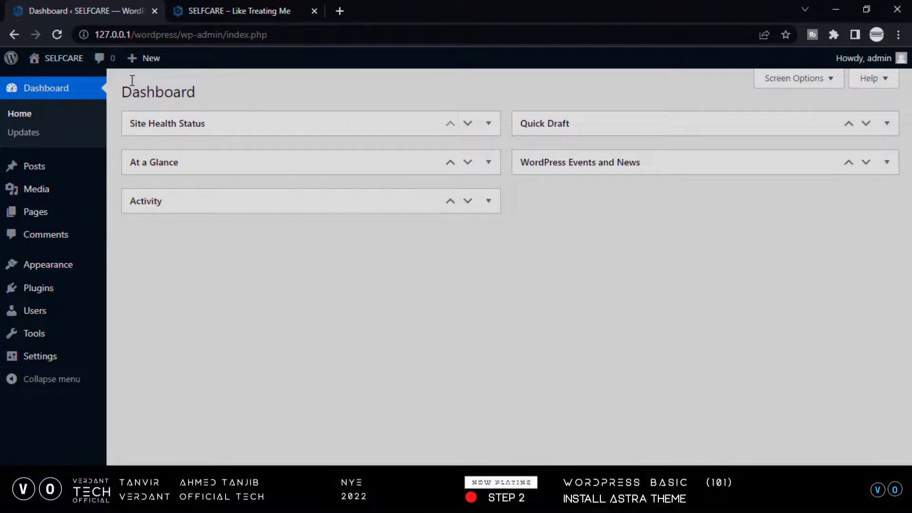
# - Search the theme directory for 'astra', then install and activate the Astra theme
pyautogui.moveTo(58, 268)
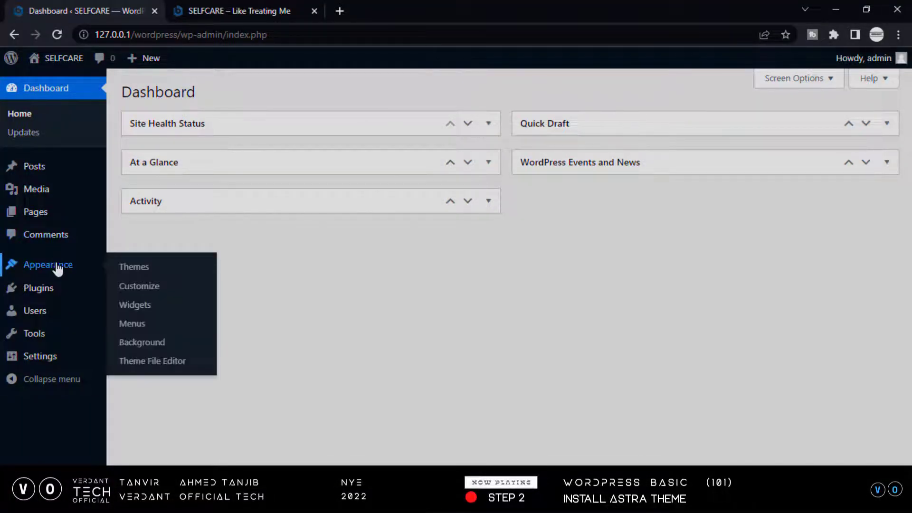
pyautogui.click(152, 266)
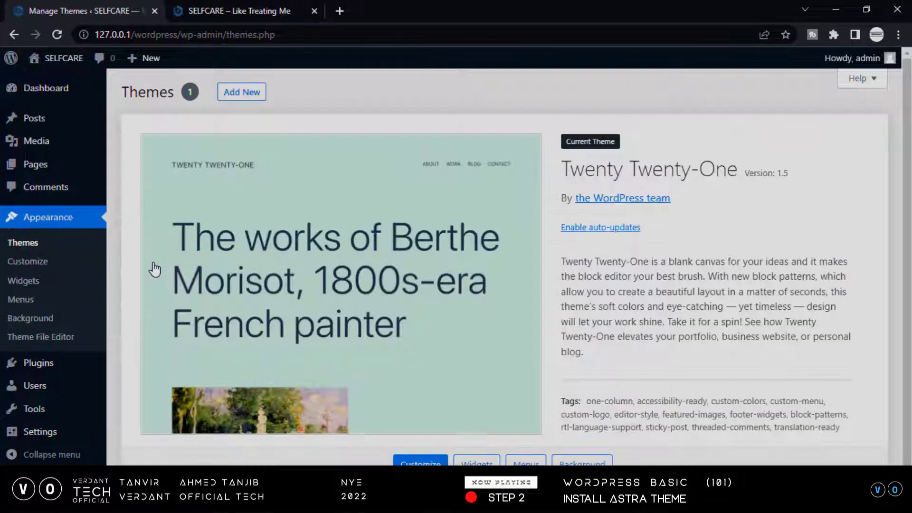
pyautogui.click(241, 93)
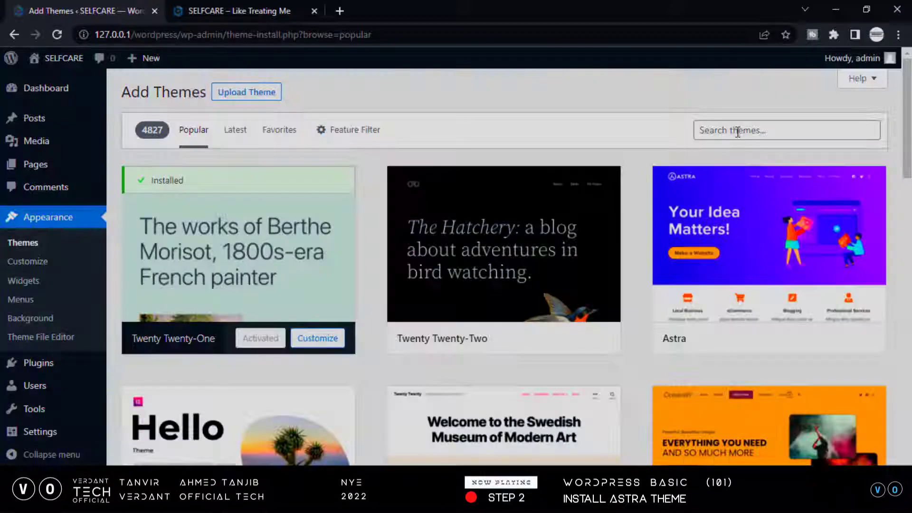
pyautogui.click(737, 132)
pyautogui.write('astra')
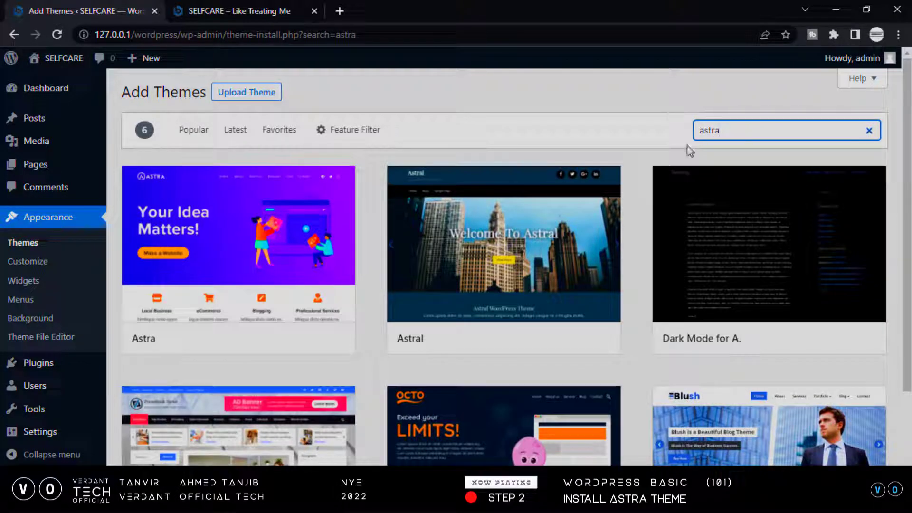
pyautogui.moveTo(249, 288)
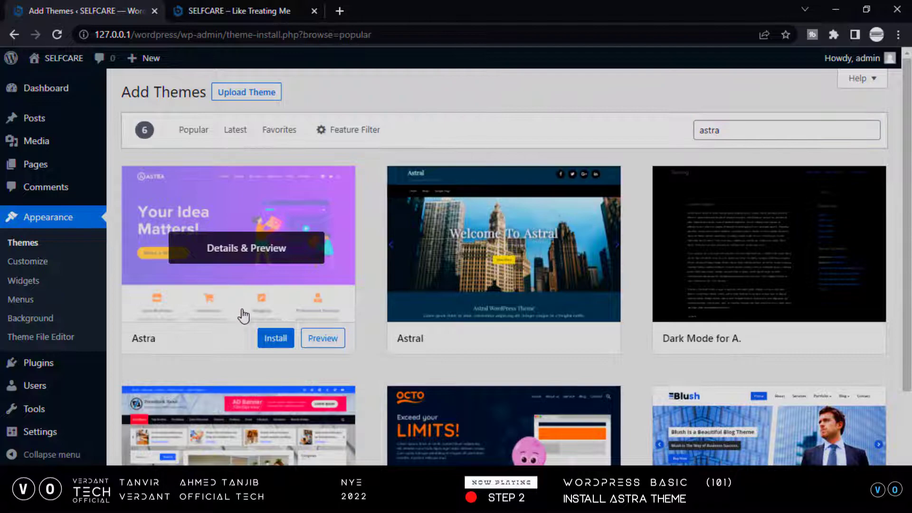
pyautogui.click(275, 338)
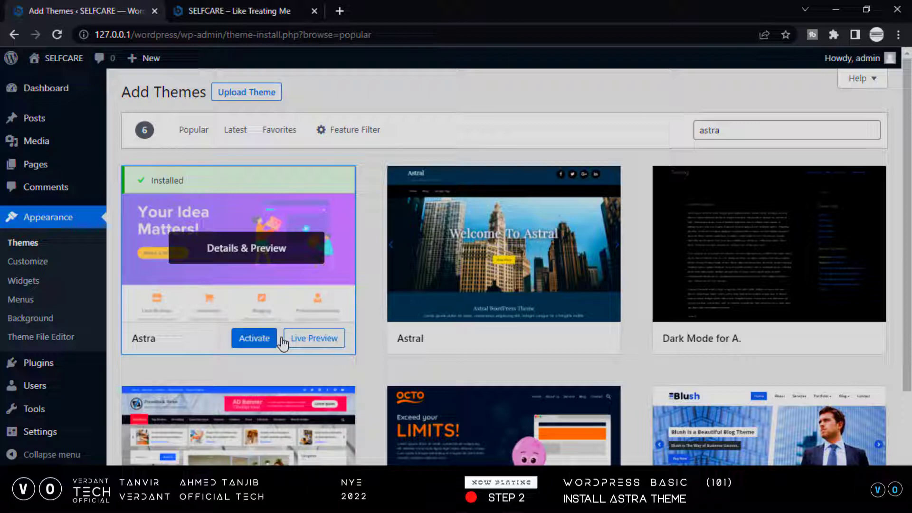
pyautogui.click(253, 339)
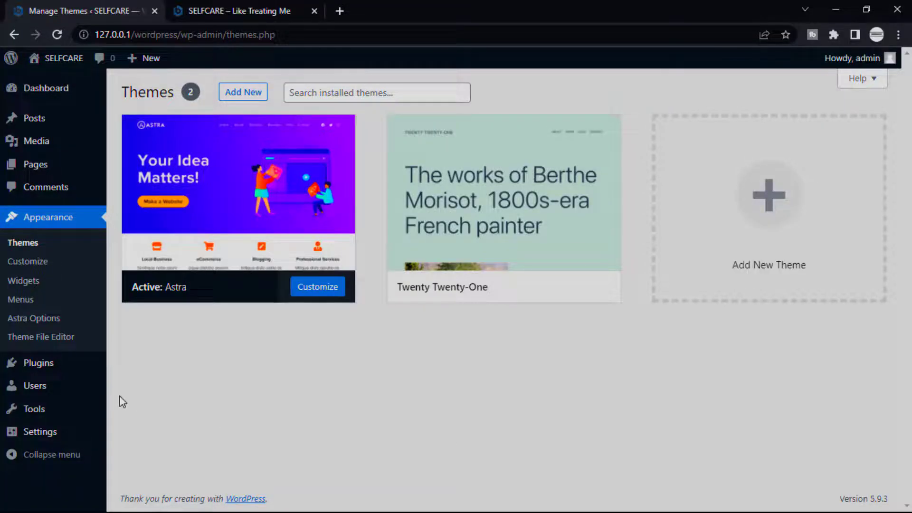
# - Search plugins for 'elementor', then install and activate Elementor Website Builder
pyautogui.moveTo(49, 362)
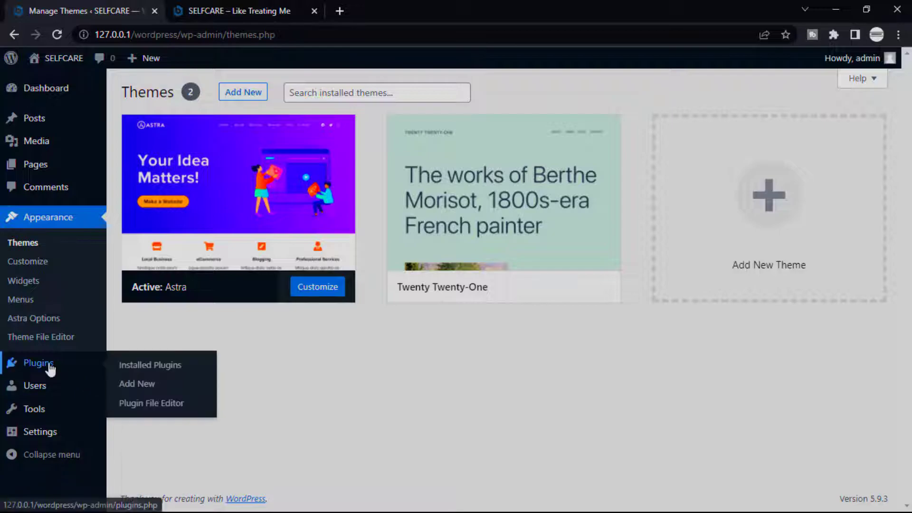
pyautogui.click(142, 387)
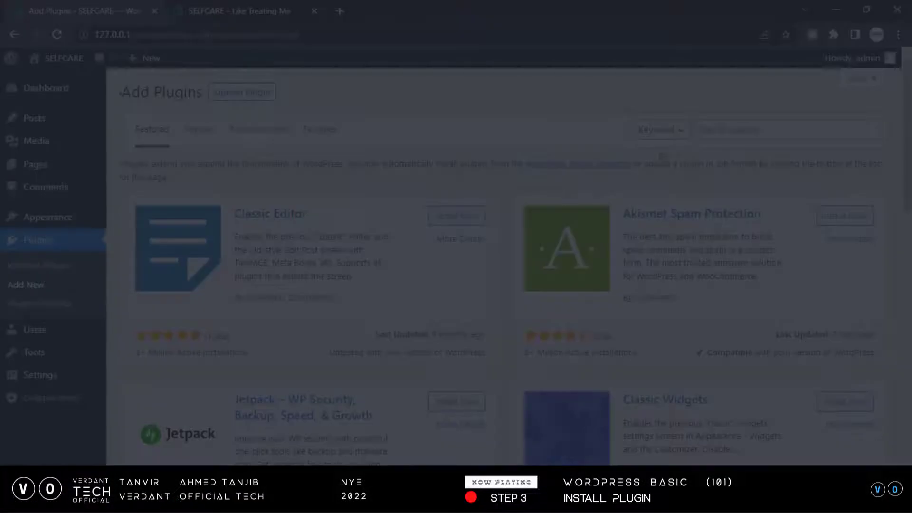
pyautogui.click(708, 130)
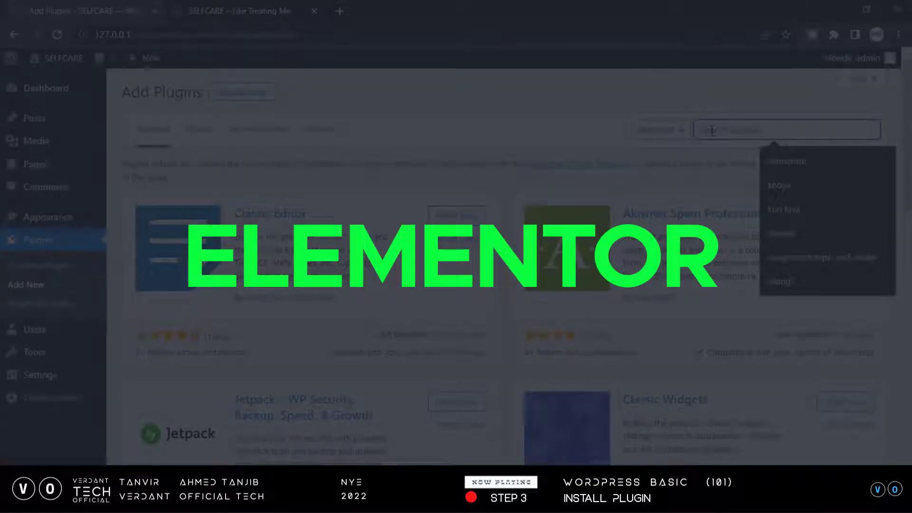
pyautogui.write('e')
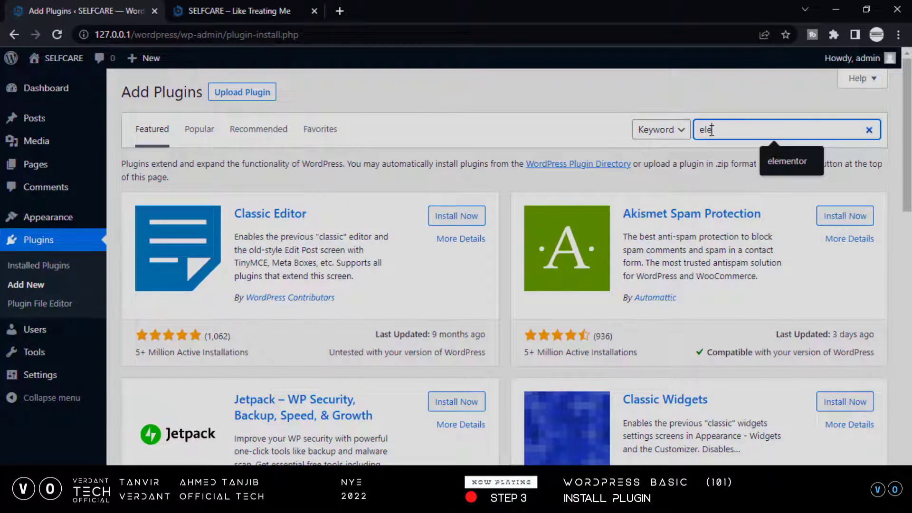
pyautogui.write('lem')
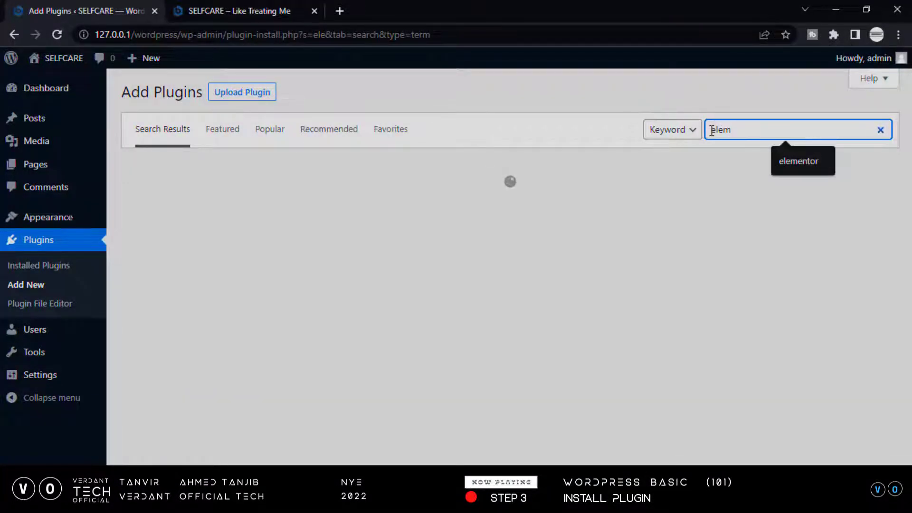
pyautogui.write('entor')
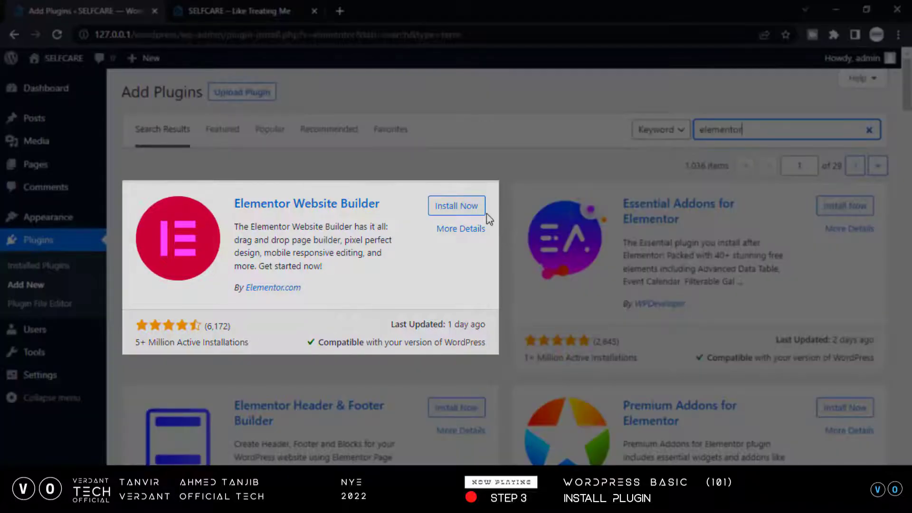
pyautogui.click(457, 206)
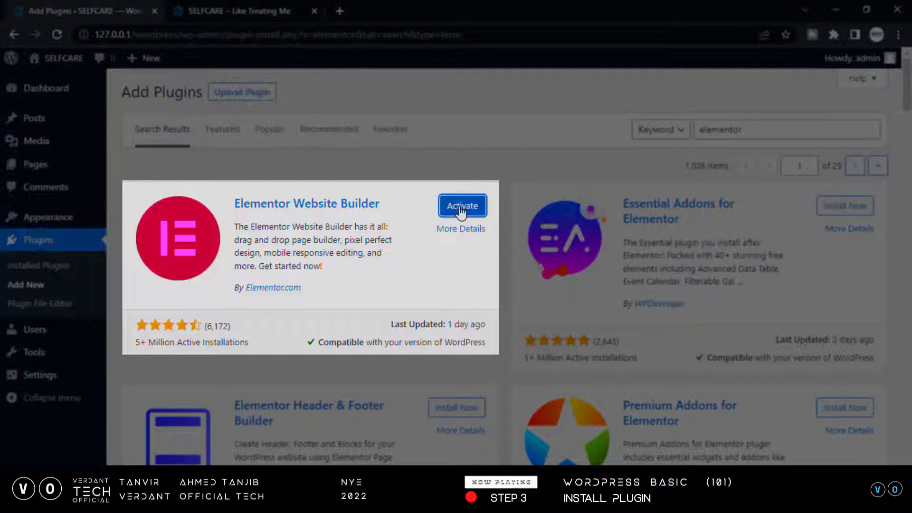
pyautogui.click(459, 212)
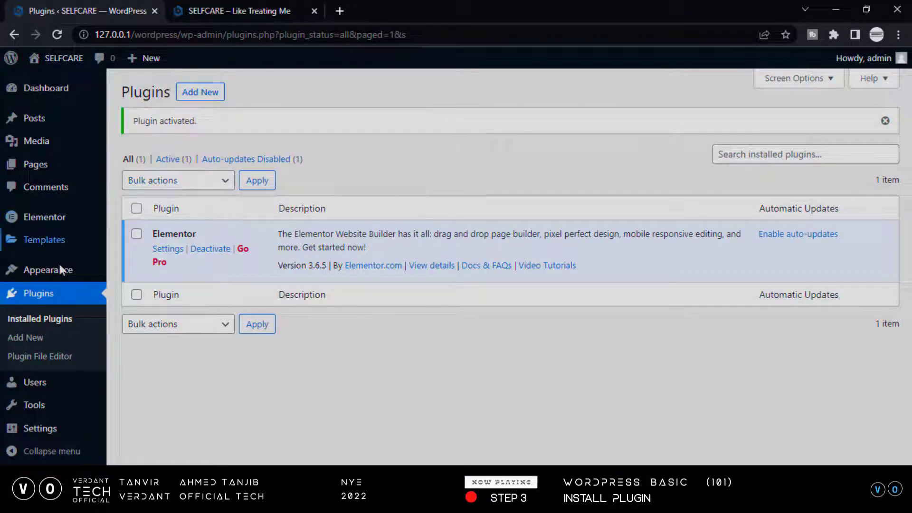
# - Search plugins for 'woo', then install and activate WooCommerce
pyautogui.click(196, 93)
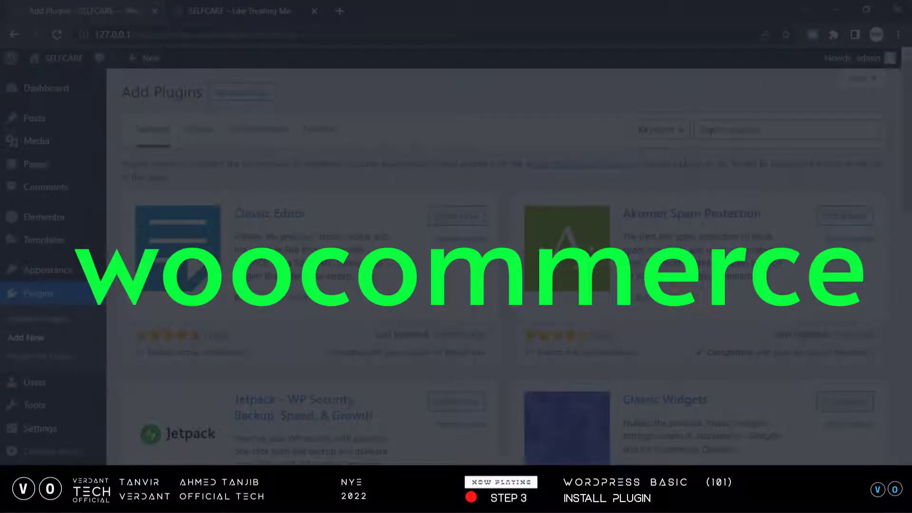
pyautogui.click(710, 131)
pyautogui.write('woo')
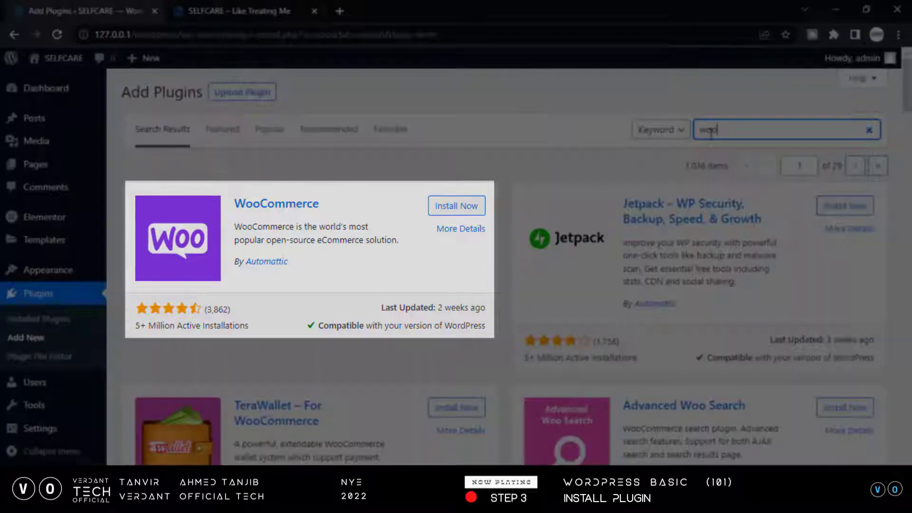
pyautogui.click(451, 209)
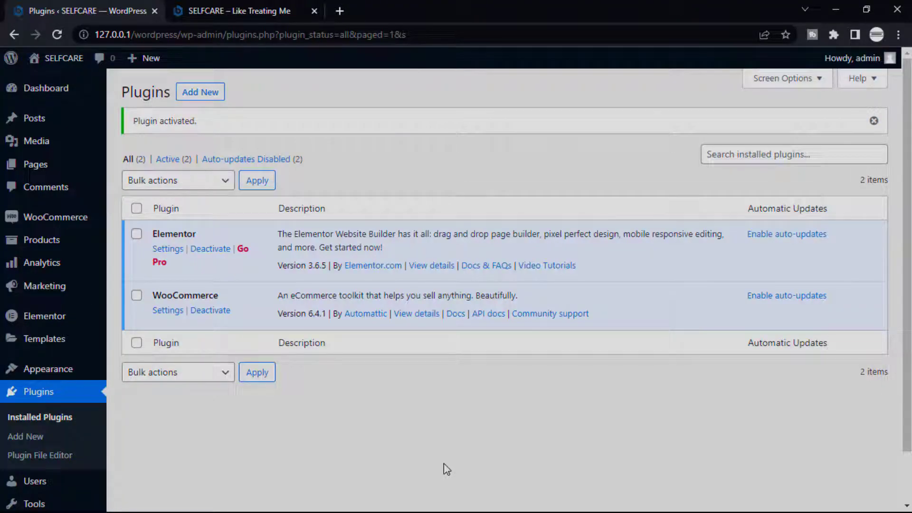
# - Install the starter templates importer plugin from the Astra options page
pyautogui.moveTo(53, 371)
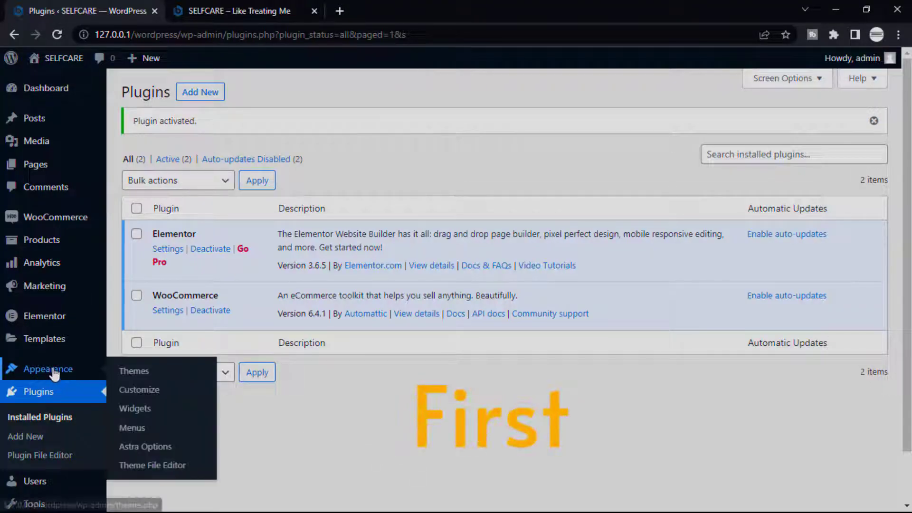
pyautogui.click(162, 448)
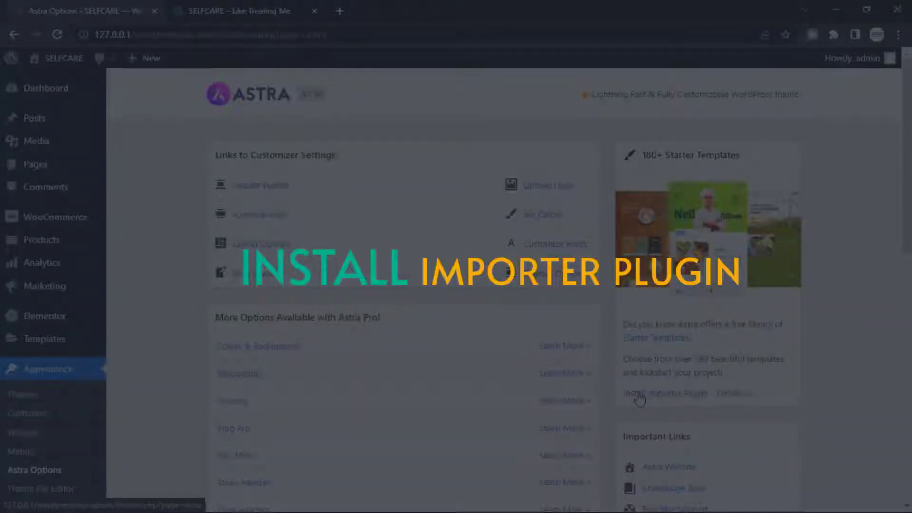
pyautogui.click(639, 395)
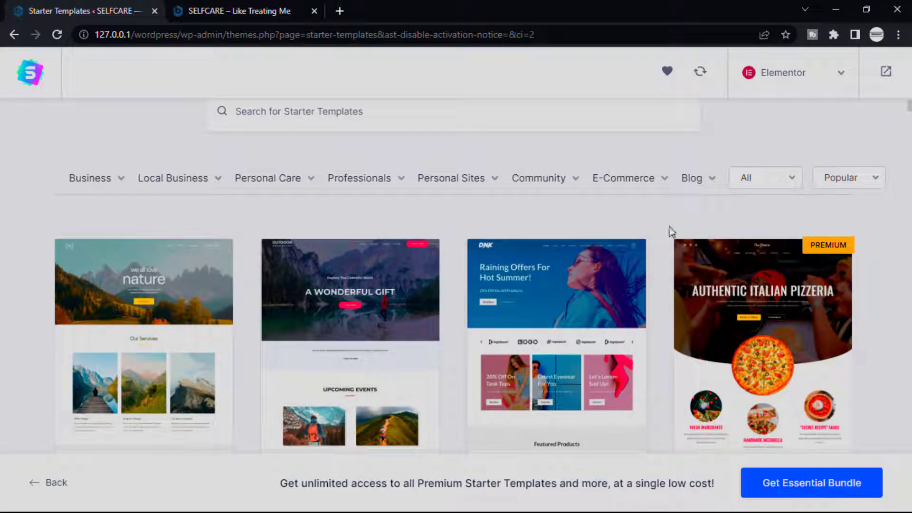
# - Filter starter templates to Clothing store and choose the Custom Printing template
pyautogui.moveTo(654, 186)
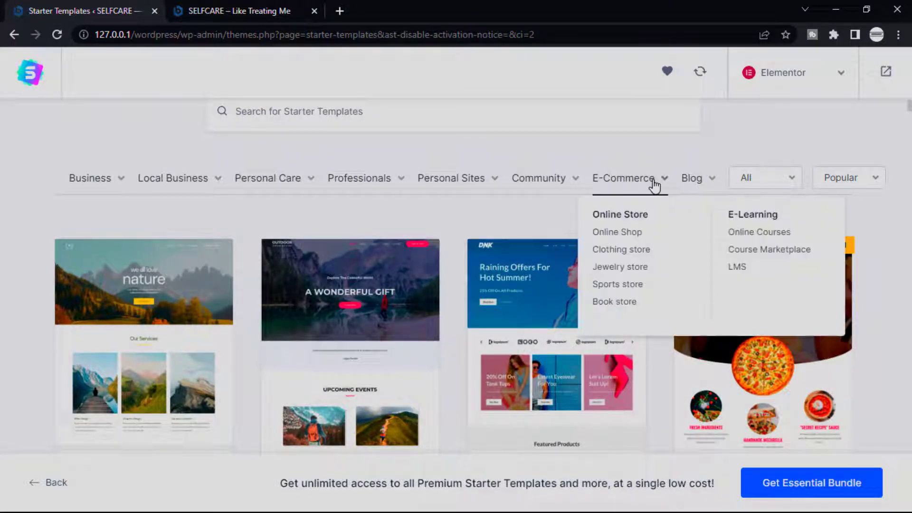
pyautogui.click(633, 250)
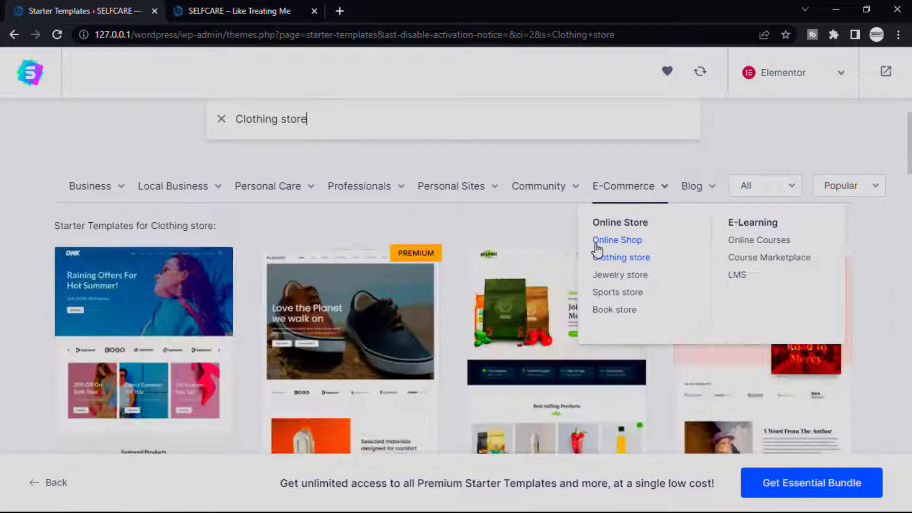
pyautogui.scroll(-3, 418, 242)
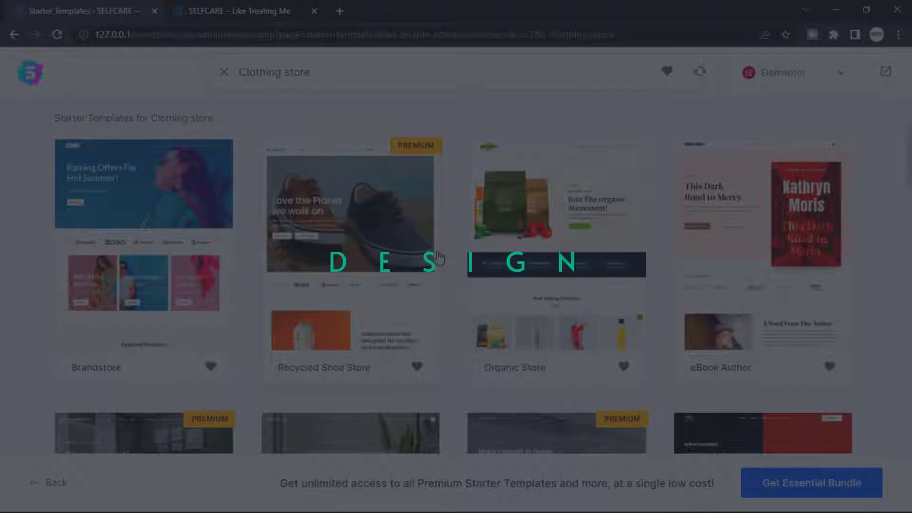
pyautogui.scroll(-3, 437, 257)
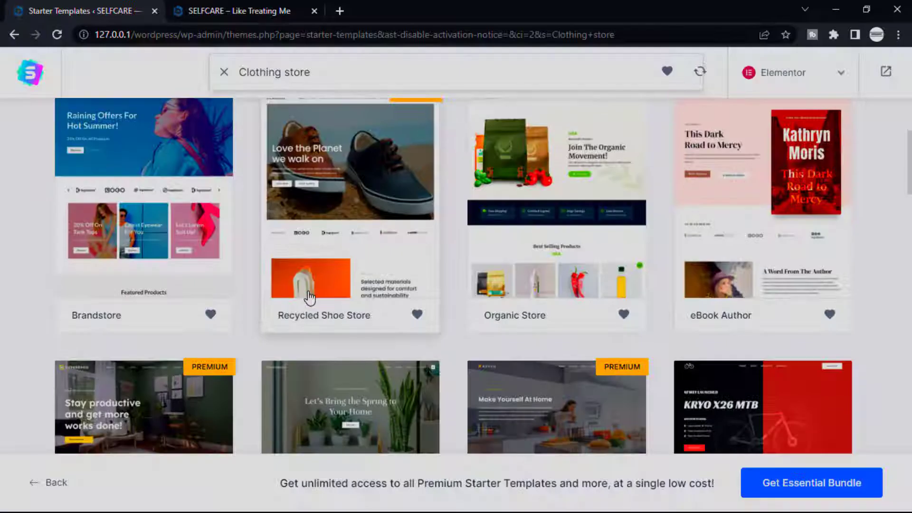
pyautogui.scroll(-10, 309, 297)
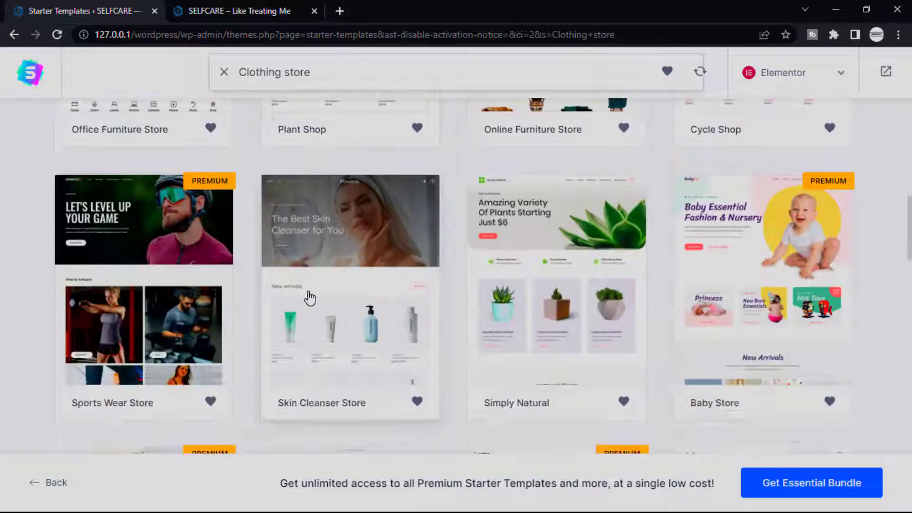
pyautogui.scroll(-15, 309, 298)
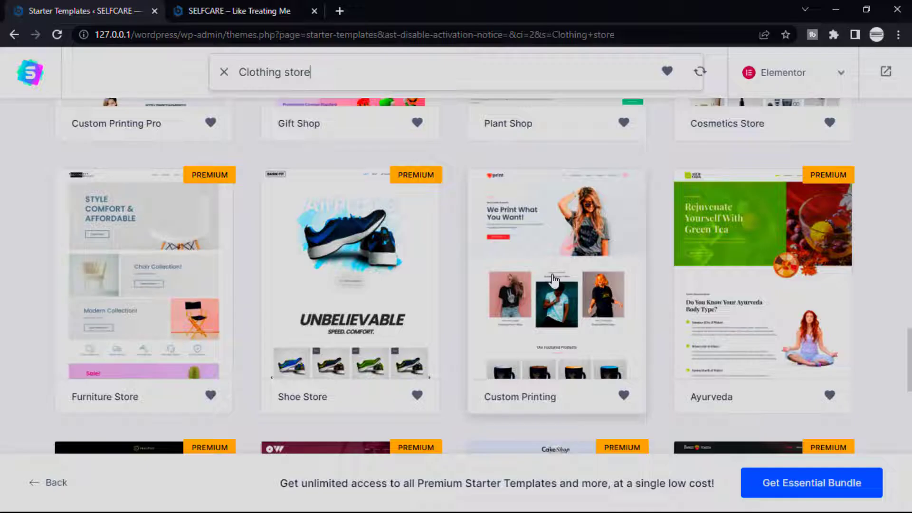
pyautogui.click(554, 281)
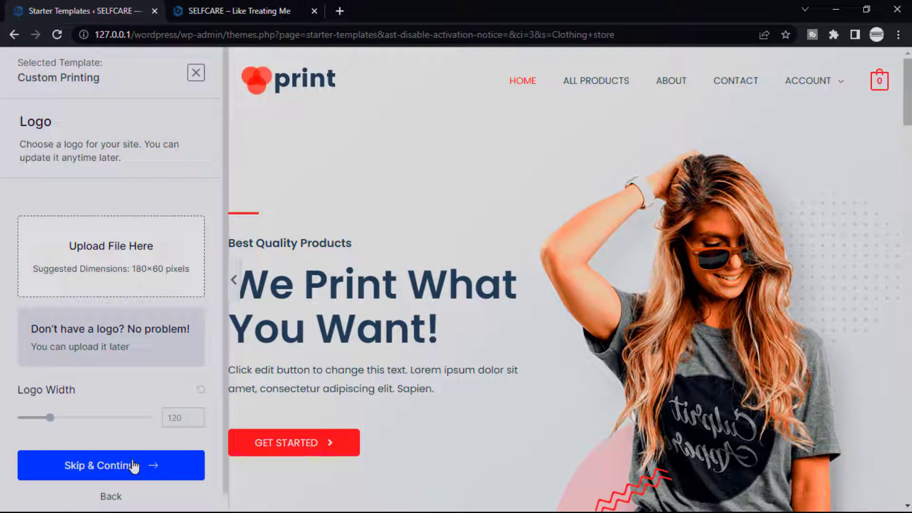
# - Skip the logo, keep the default colours and fonts, and build the Custom Printing site
pyautogui.click(133, 466)
pyautogui.scroll(-5, 130, 466)
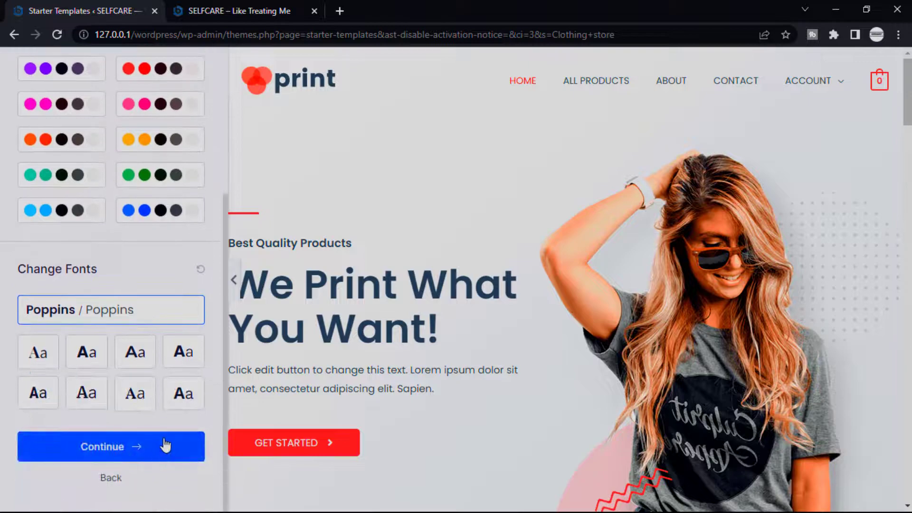
pyautogui.click(166, 446)
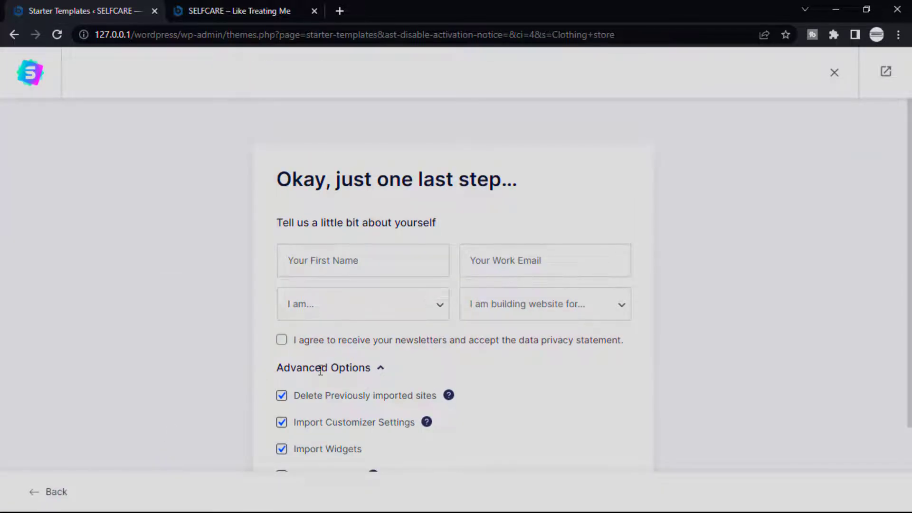
pyautogui.scroll(-3, 321, 370)
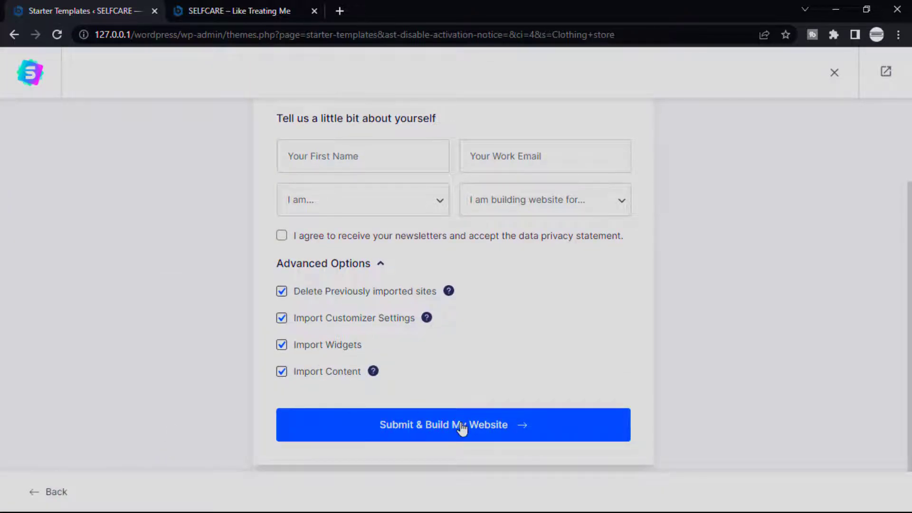
pyautogui.click(460, 428)
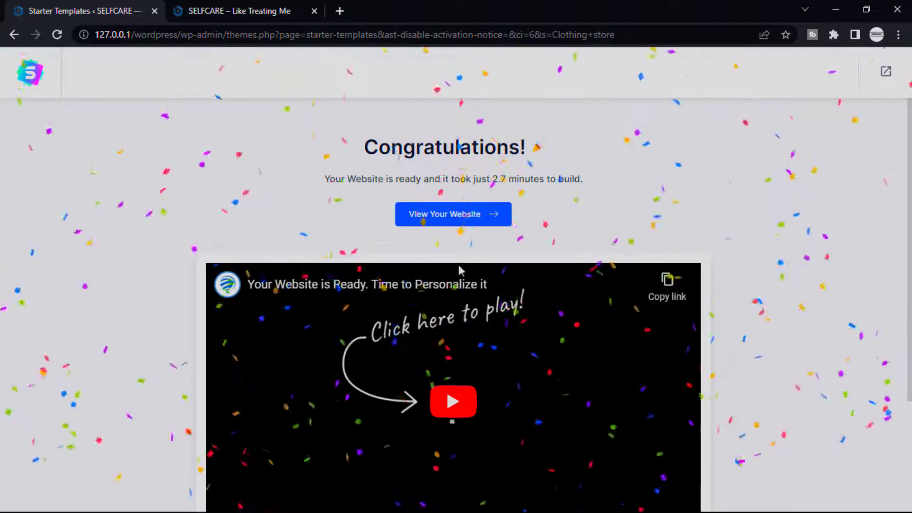
# - Browse the built site's home page and open the Black Printed Coffee Mug product page
pyautogui.click(186, 5)
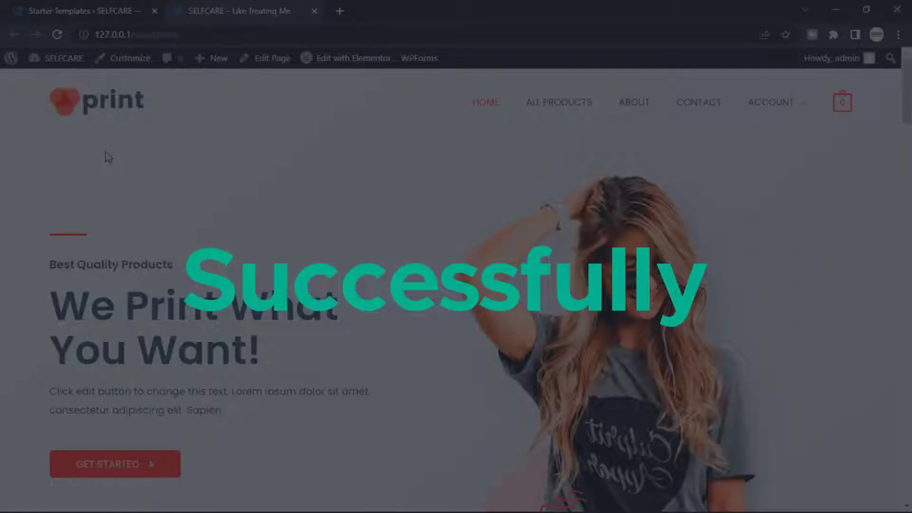
pyautogui.scroll(-12, 108, 157)
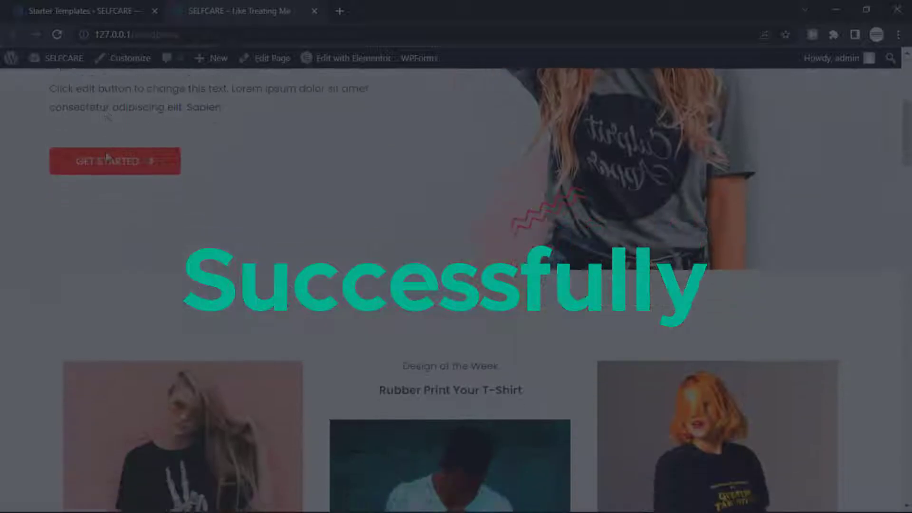
pyautogui.scroll(-10, 108, 157)
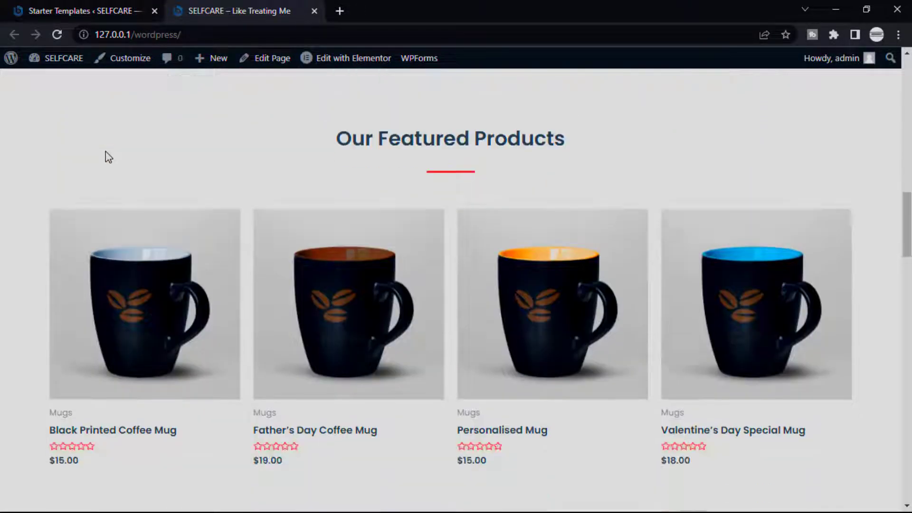
pyautogui.scroll(-8, 106, 156)
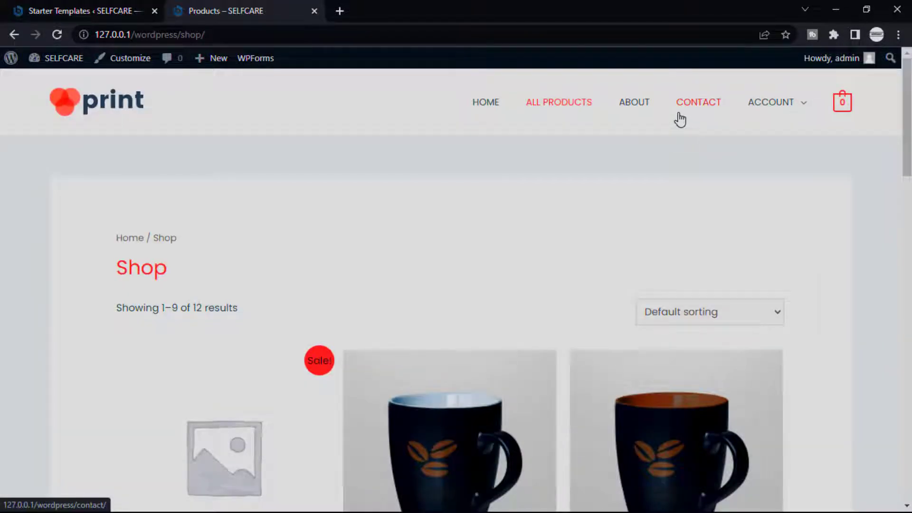
pyautogui.scroll(-4, 325, 311)
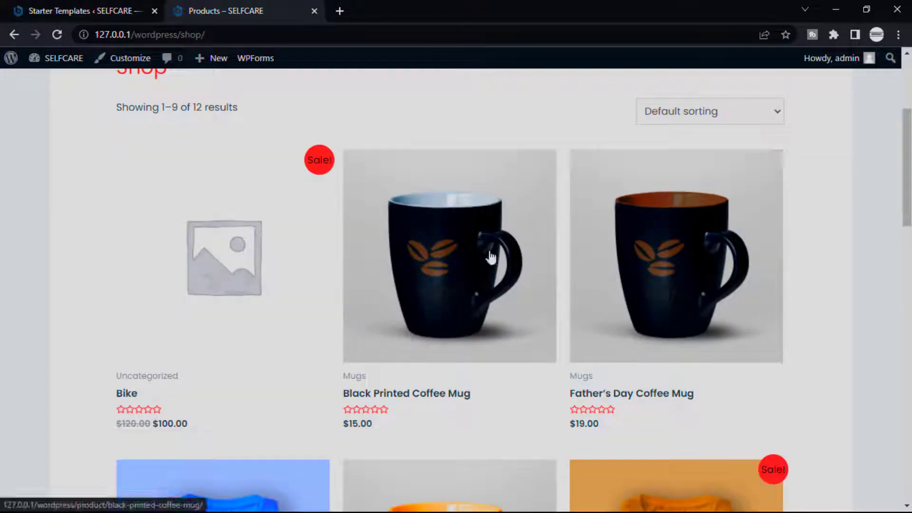
pyautogui.click(491, 257)
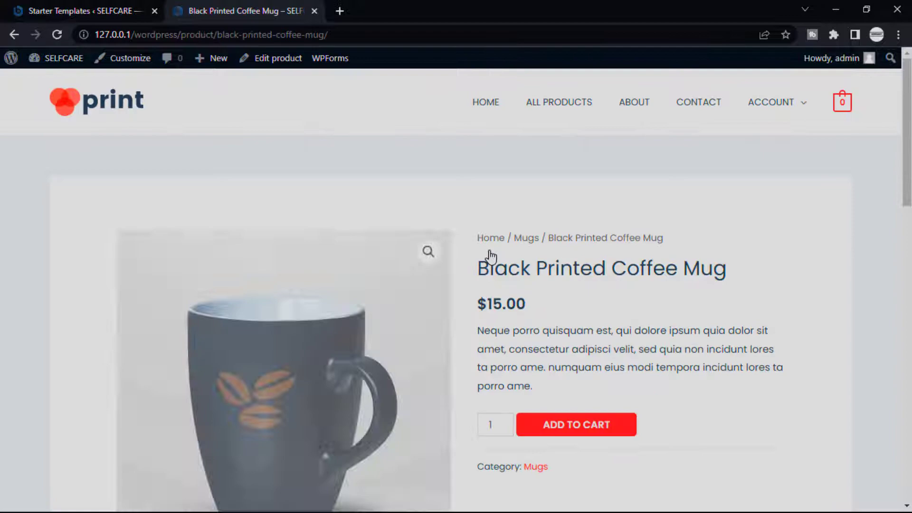
pyautogui.scroll(-3, 491, 257)
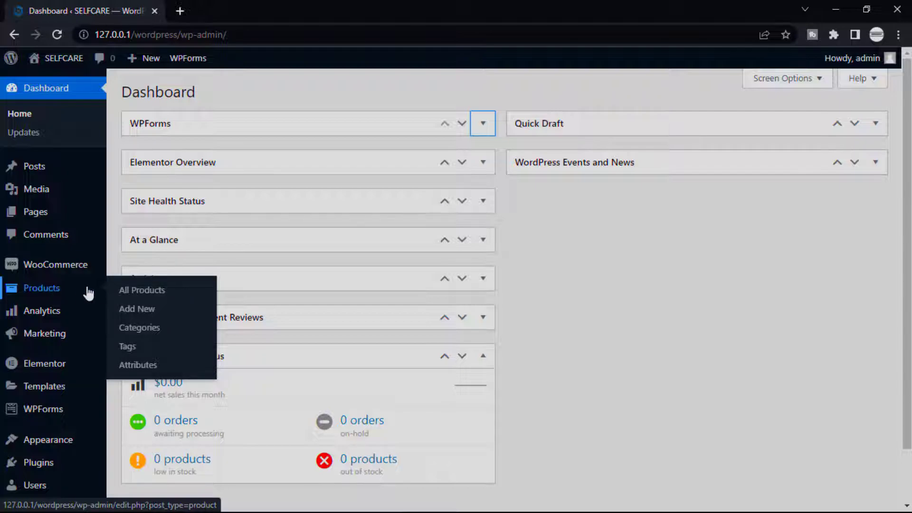
# - Select all 12 products in All Products and bulk-move them to the Trash
pyautogui.click(140, 294)
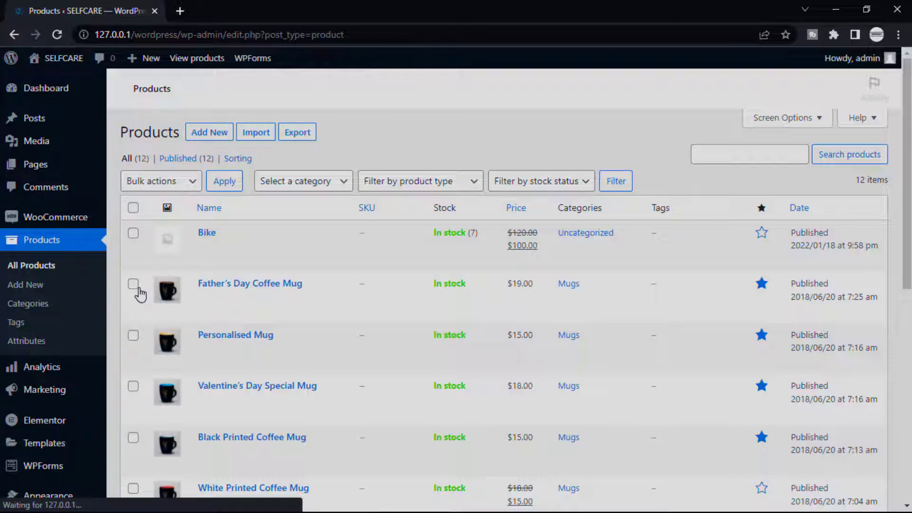
pyautogui.scroll(-9, 140, 293)
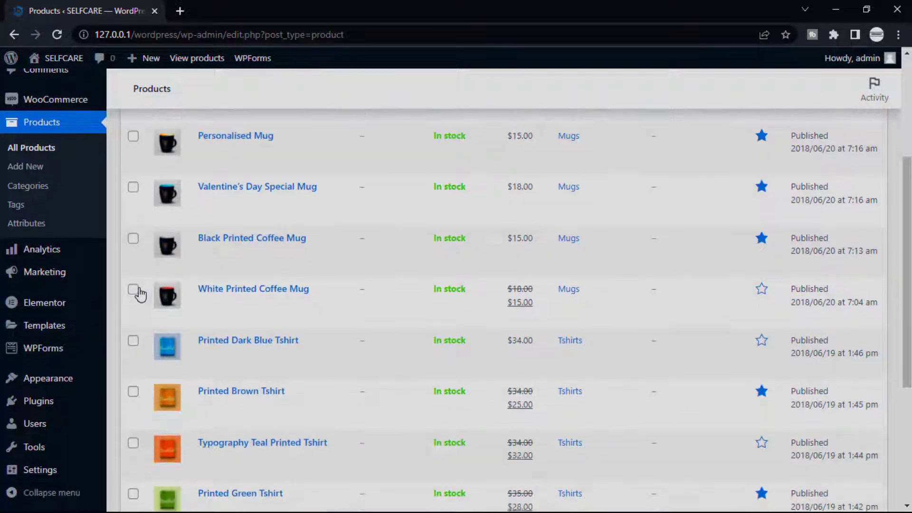
pyautogui.scroll(9, 275, 342)
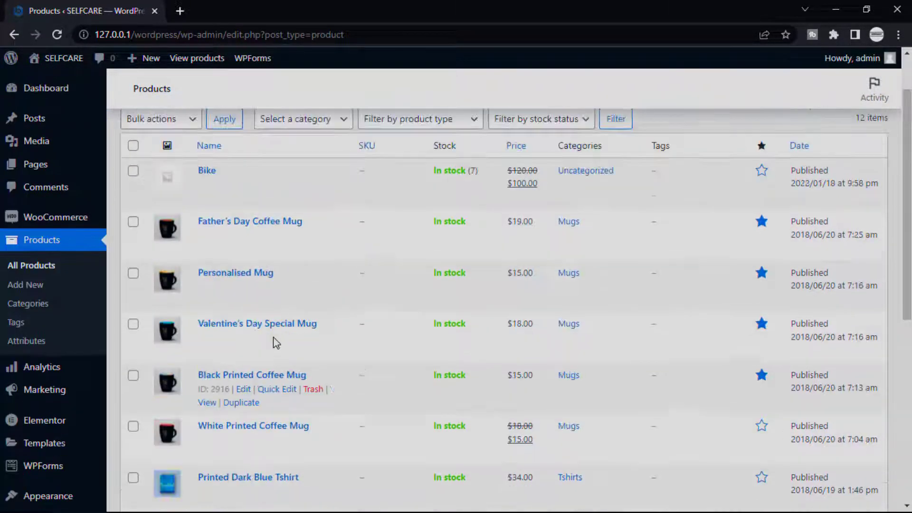
pyautogui.click(133, 208)
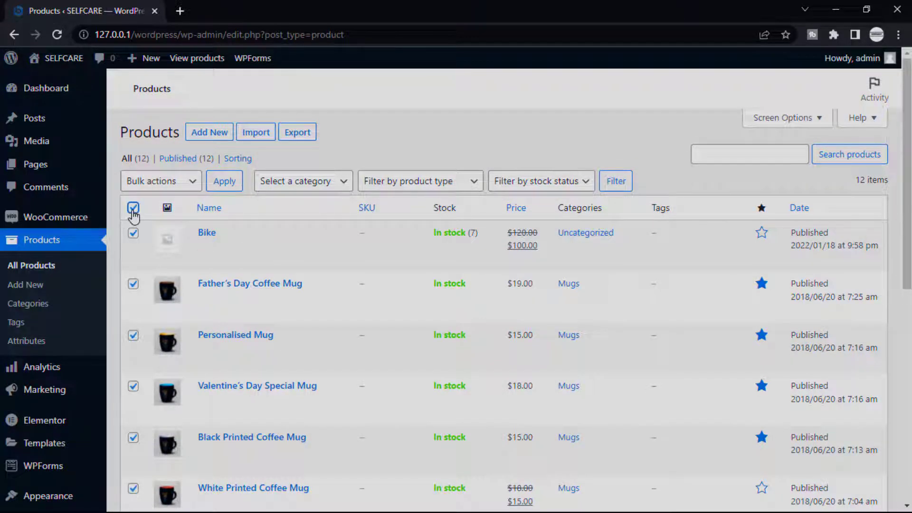
pyautogui.click(173, 189)
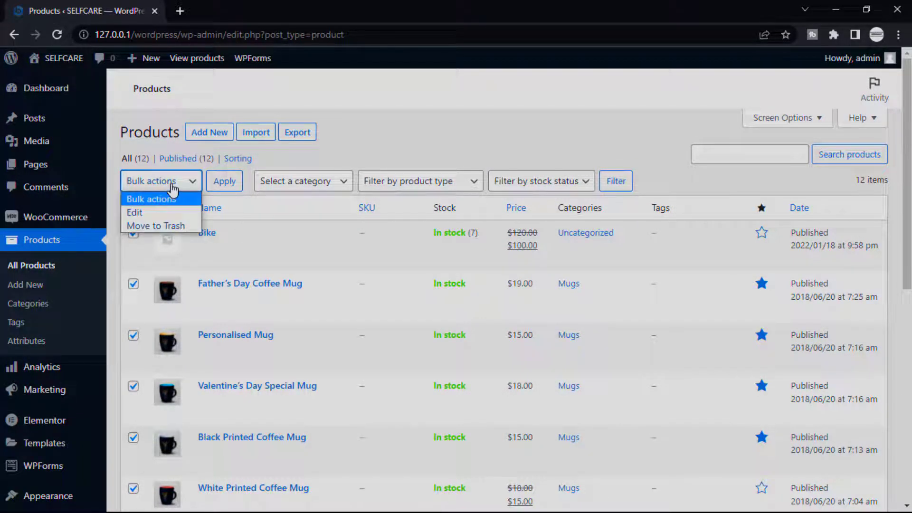
pyautogui.click(167, 224)
pyautogui.click(231, 184)
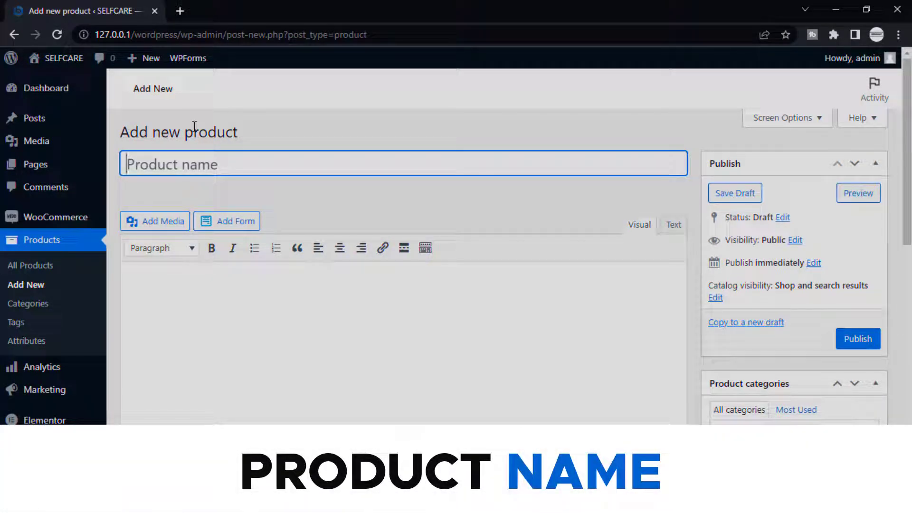
# - Enter 'White Sneakers' as the new product's name
pyautogui.write('White S')
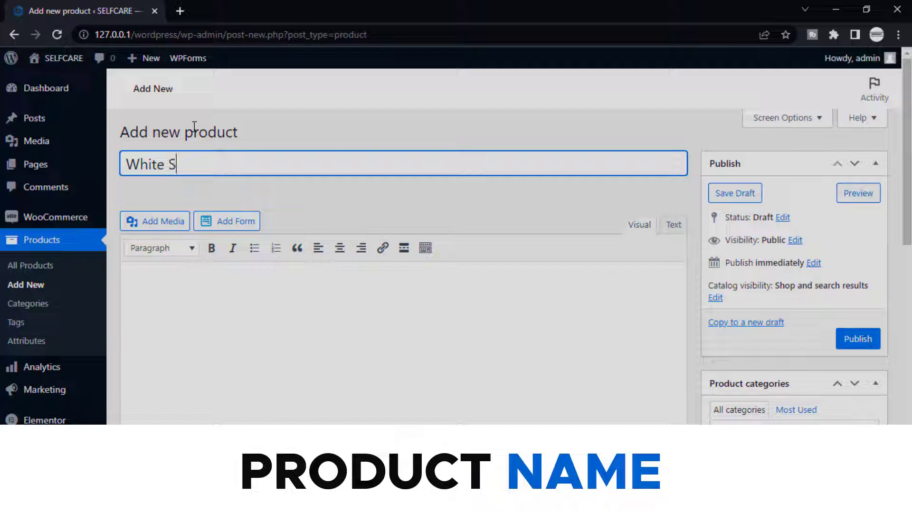
pyautogui.write('s')
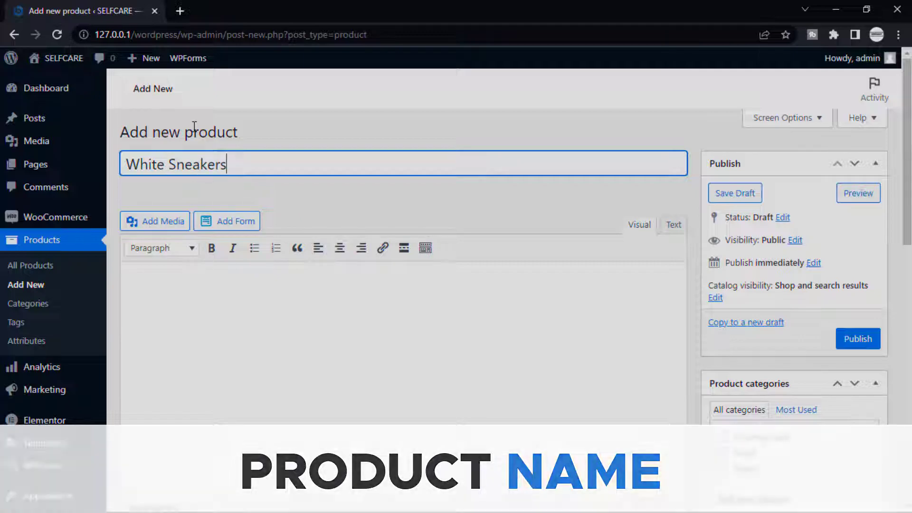
pyautogui.press('Tab')
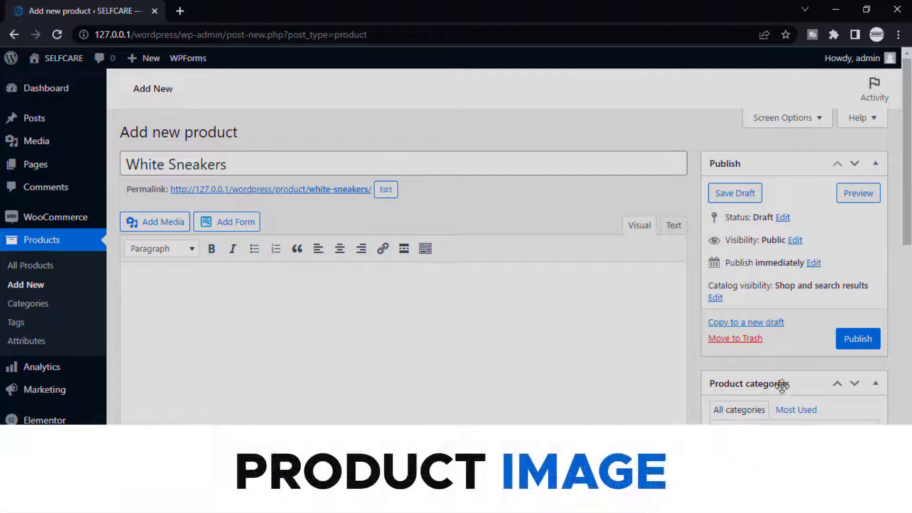
# - Set the white shoe photo from the Media Library as the product image
pyautogui.scroll(-6, 784, 390)
pyautogui.scroll(-8, 784, 390)
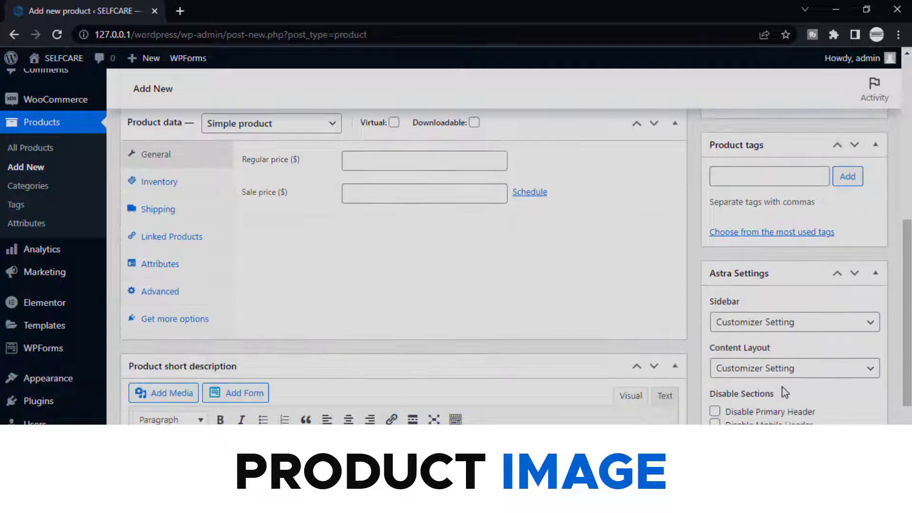
pyautogui.click(757, 360)
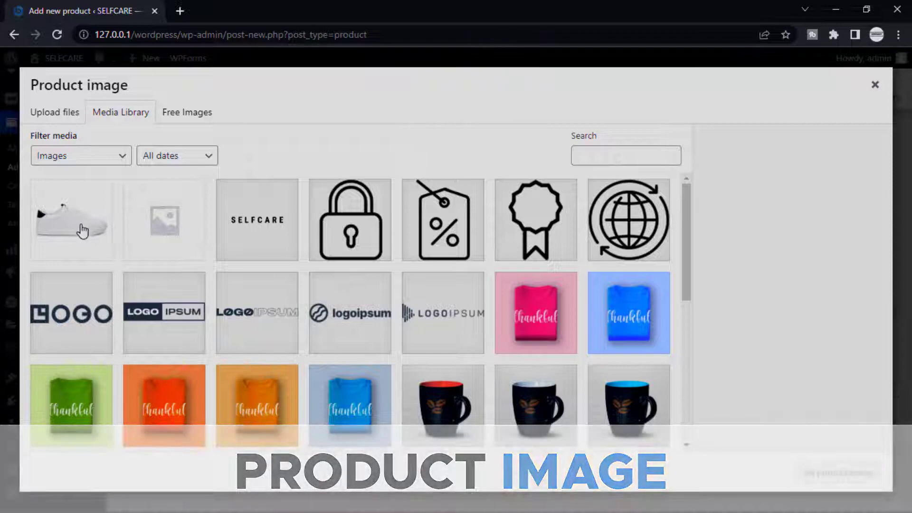
pyautogui.click(80, 230)
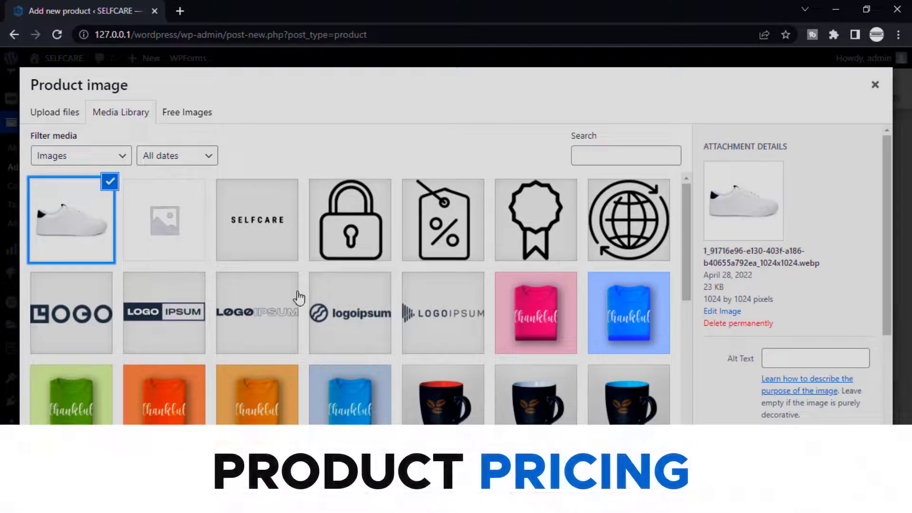
pyautogui.click(850, 494)
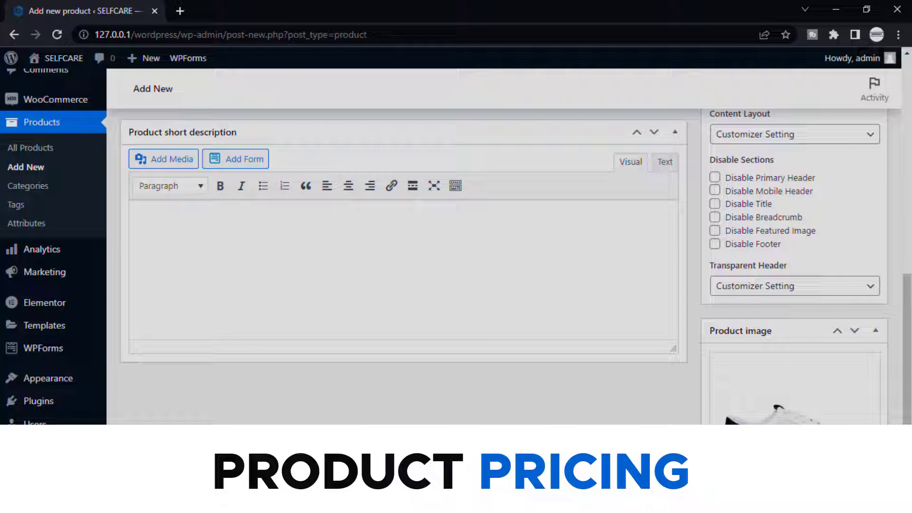
# - Enter a regular price of 20 and a sale price of 15 for White Sneakers
pyautogui.scroll(3, 455, 238)
pyautogui.scroll(10, 700, 411)
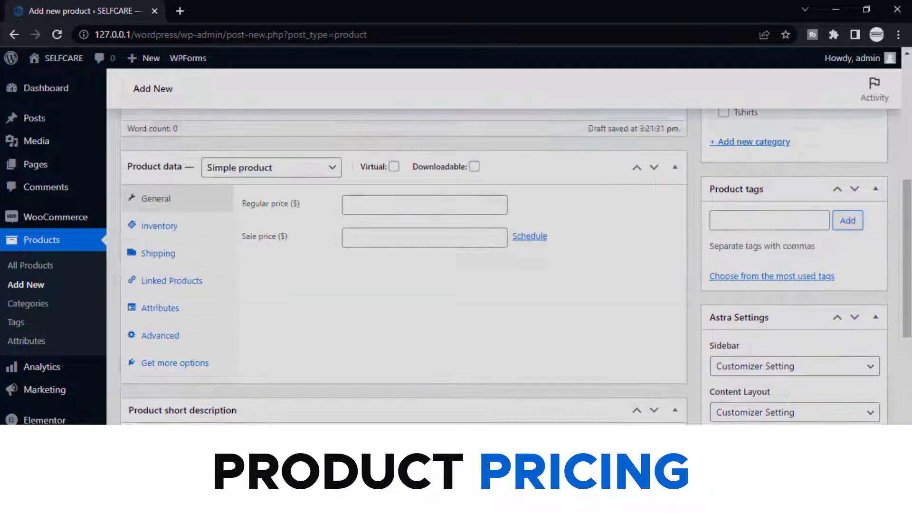
pyautogui.scroll(-6, 701, 411)
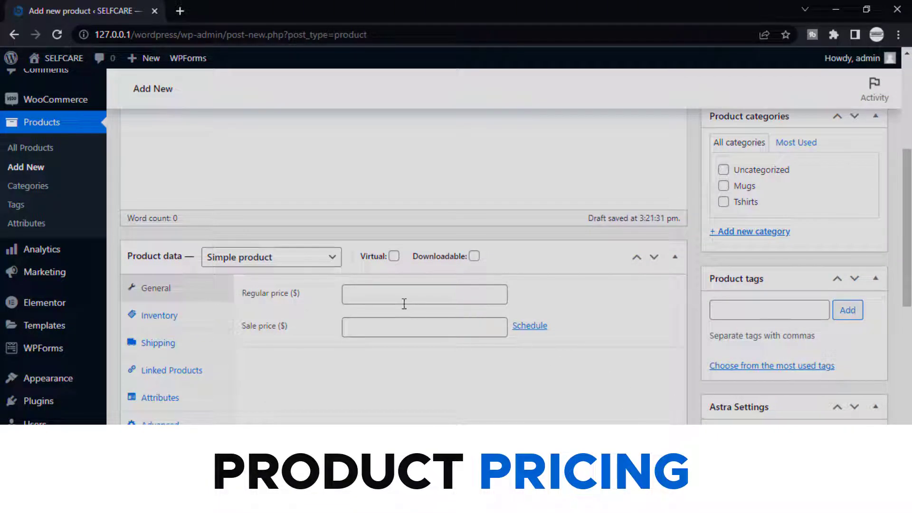
pyautogui.click(390, 295)
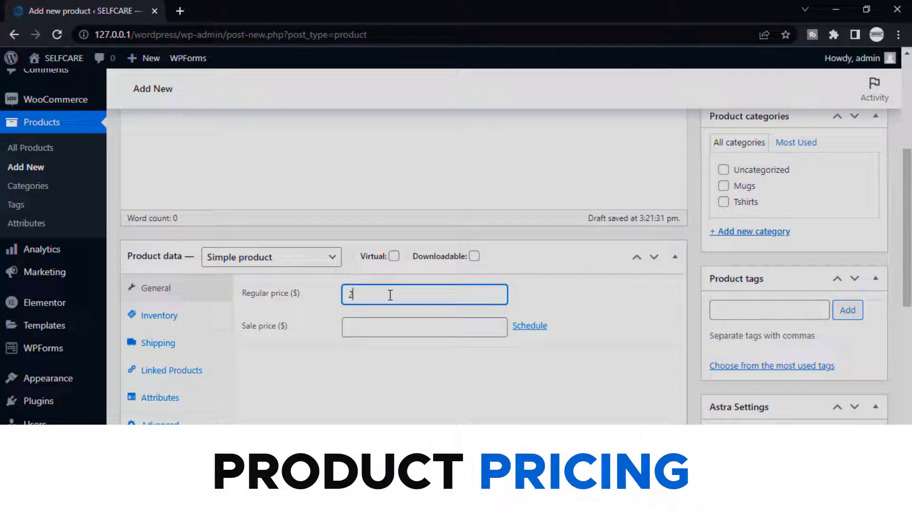
pyautogui.click(367, 326)
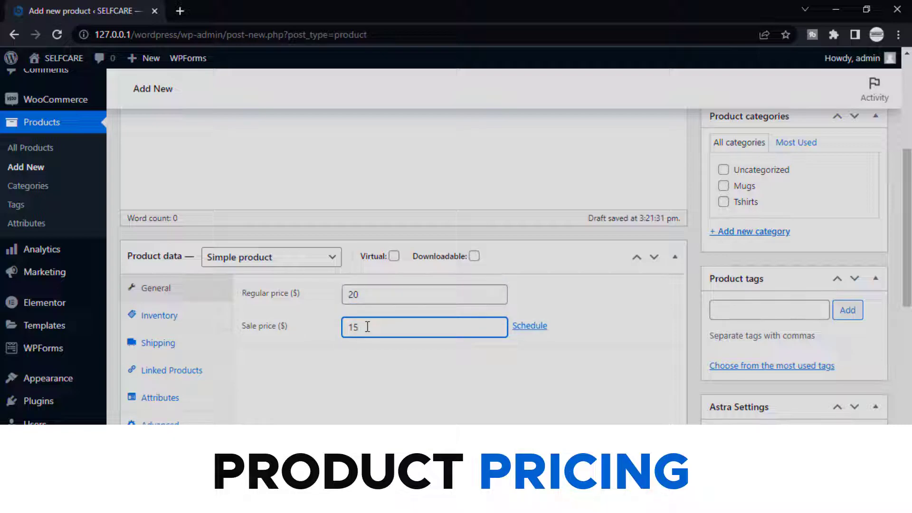
pyautogui.scroll(-7, 238, 312)
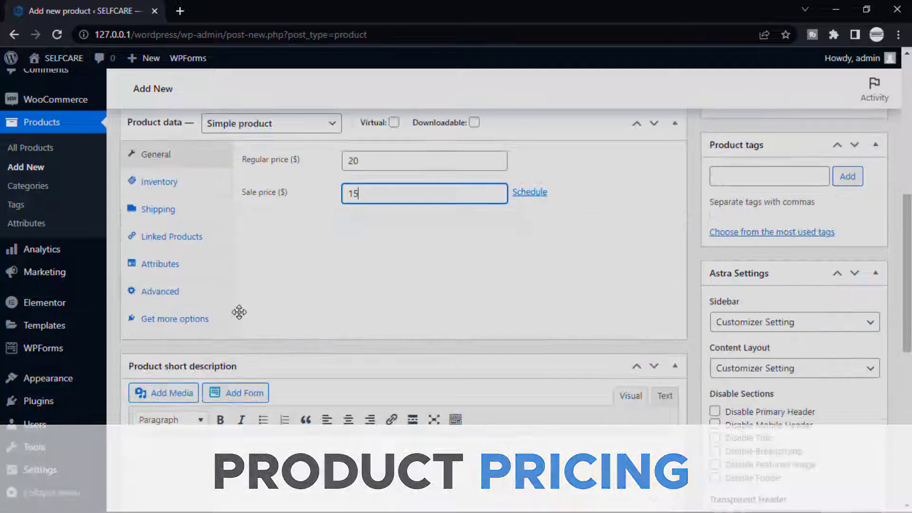
# - Open product-details.txt from the E-commerce folder and copy its six lines of product details
pyautogui.click(216, 268)
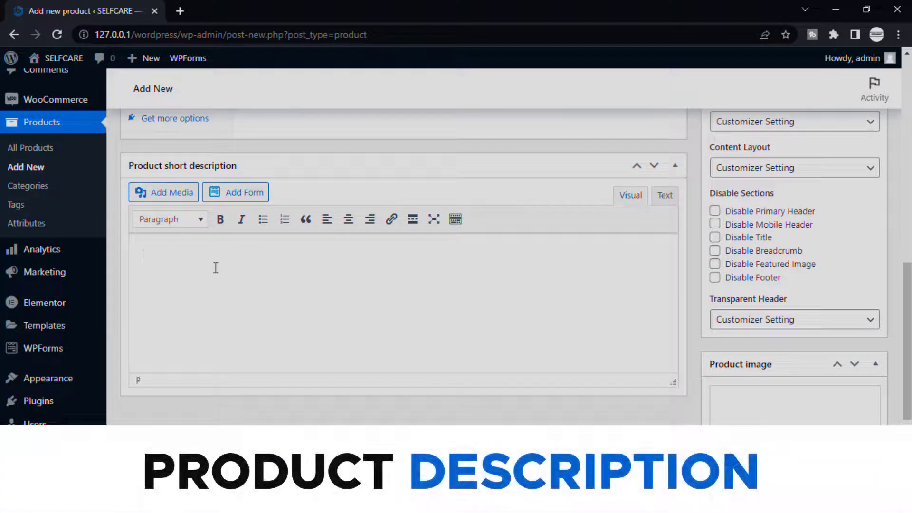
pyautogui.press('super')
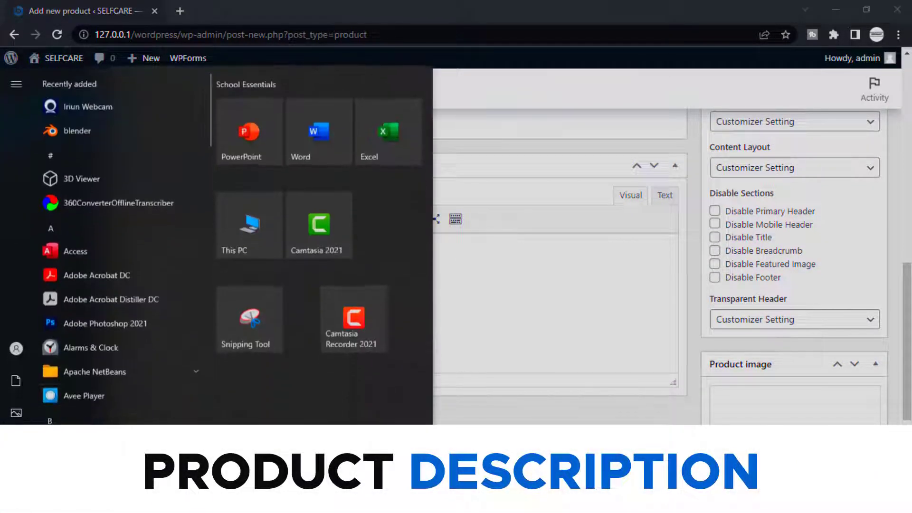
pyautogui.hotkey('alt', 'Tab')
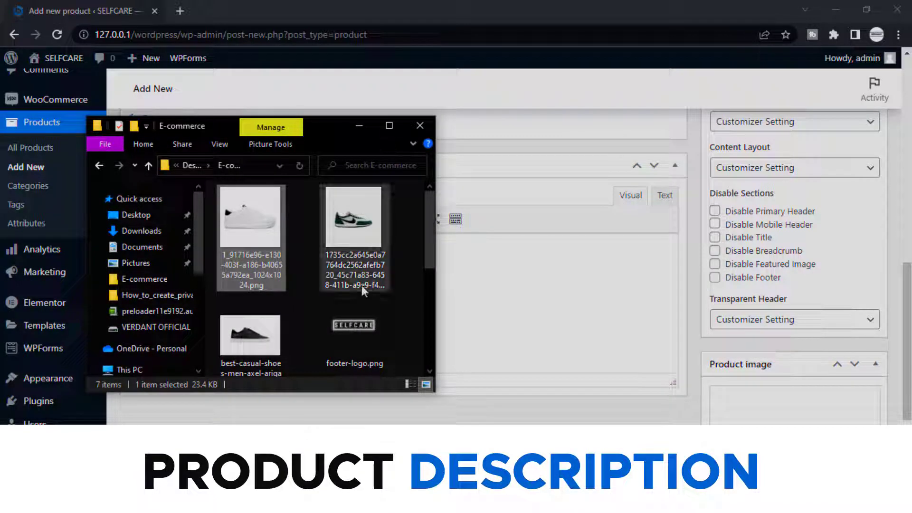
pyautogui.scroll(-3, 315, 285)
pyautogui.doubleClick(271, 311)
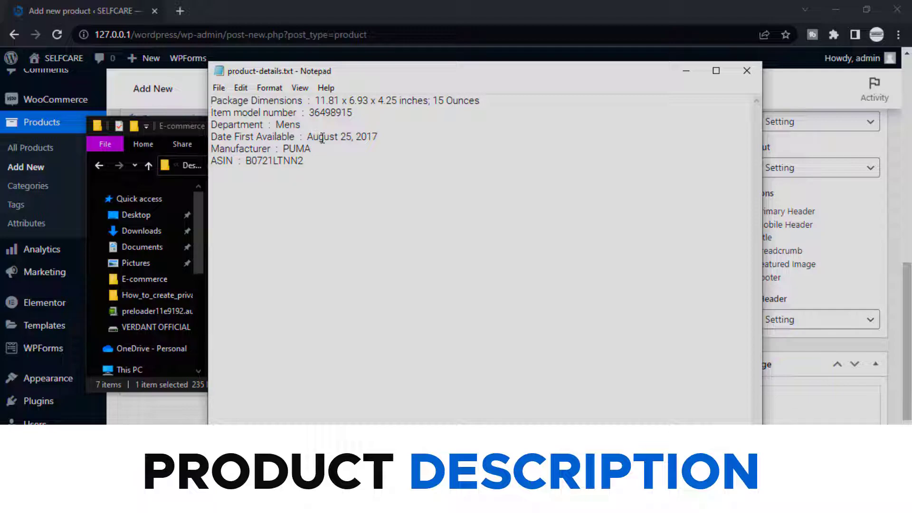
pyautogui.moveTo(321, 165); pyautogui.dragTo(209, 102)
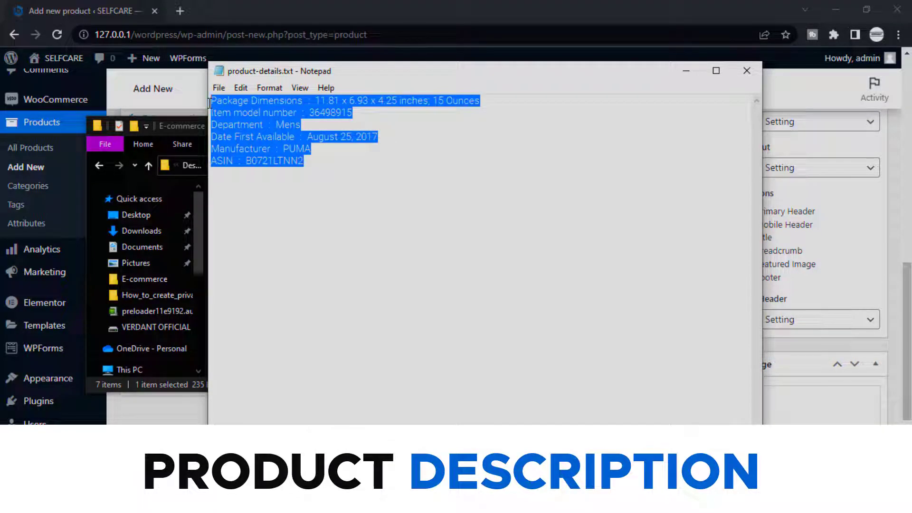
pyautogui.click(686, 71)
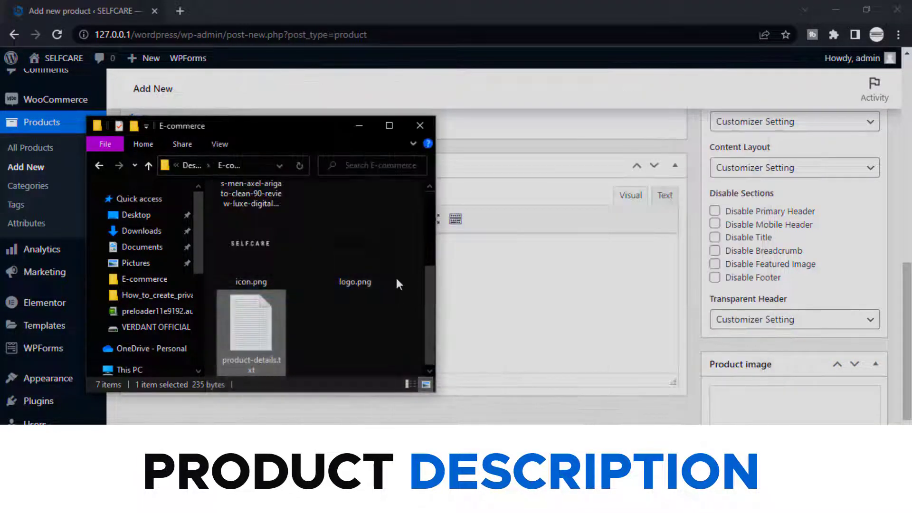
# - Paste the six PUMA product-detail lines into the White Sneakers short description
pyautogui.click(416, 126)
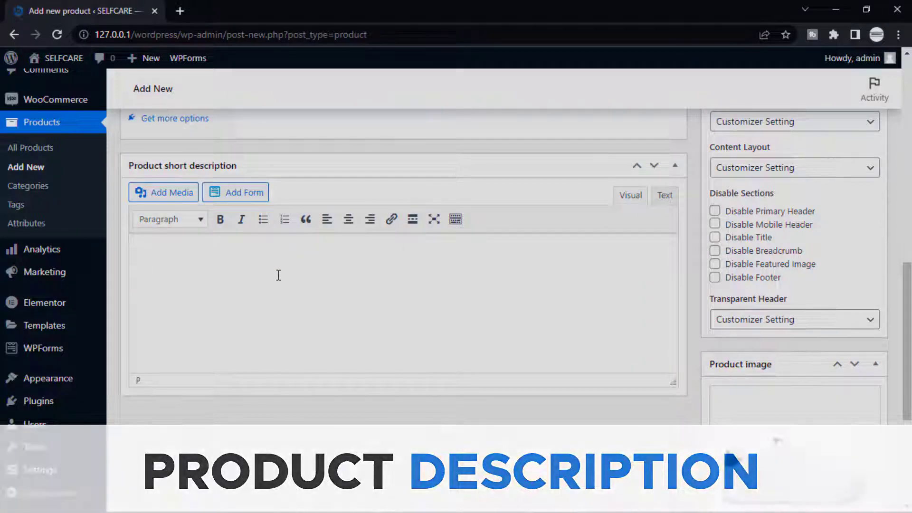
pyautogui.write('Package Dimensions : 11.8 x 6.93 x 4.25 inches; 1.6 Ounces Item model number : 364985 05 Department : Mens Date First Available : August 25, 2017 Manufacturer : PUMA ASIN : B0721LTNN2')
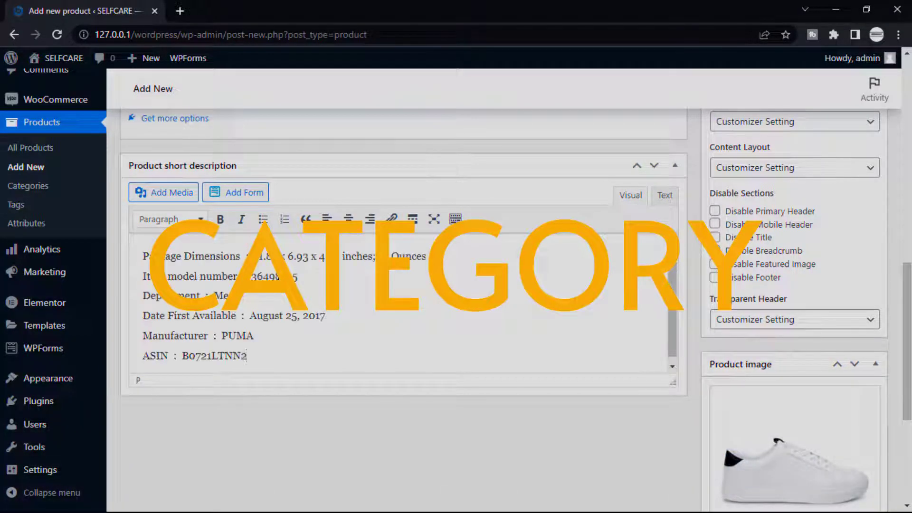
pyautogui.scroll(4, 252, 295)
pyautogui.scroll(-3, 250, 297)
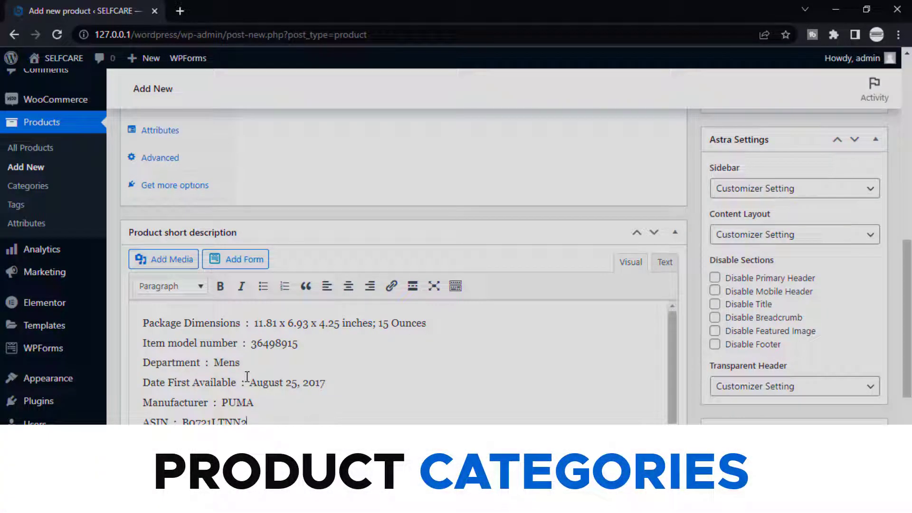
# - Add a new 'Sneakers' product category and tick it for White Sneakers
pyautogui.scroll(5, 312, 361)
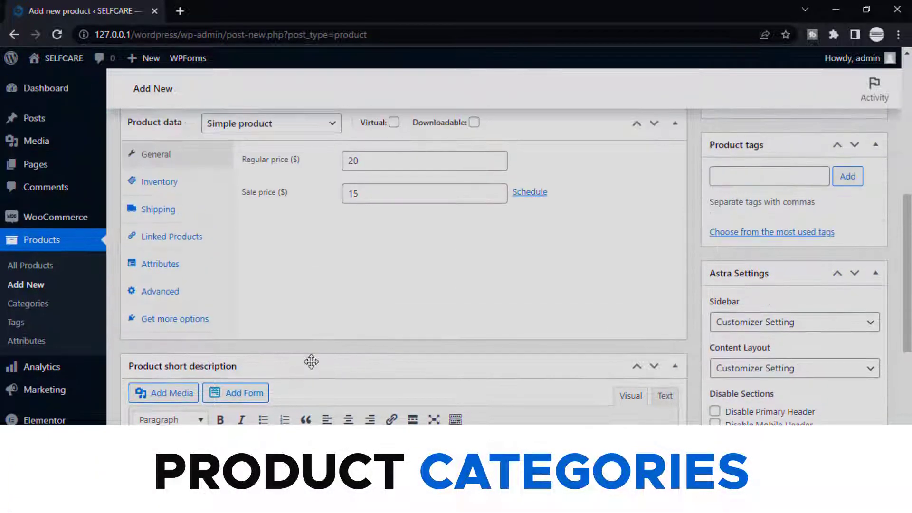
pyautogui.scroll(3, 314, 368)
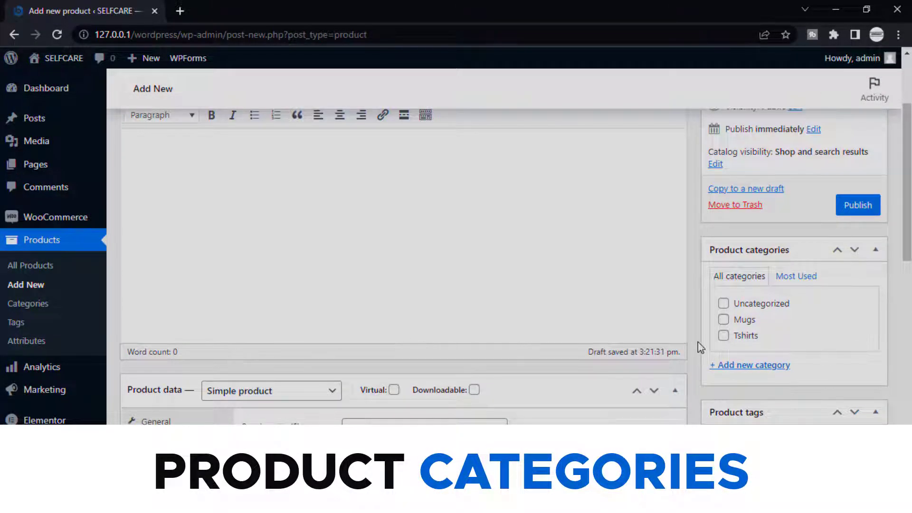
pyautogui.click(756, 367)
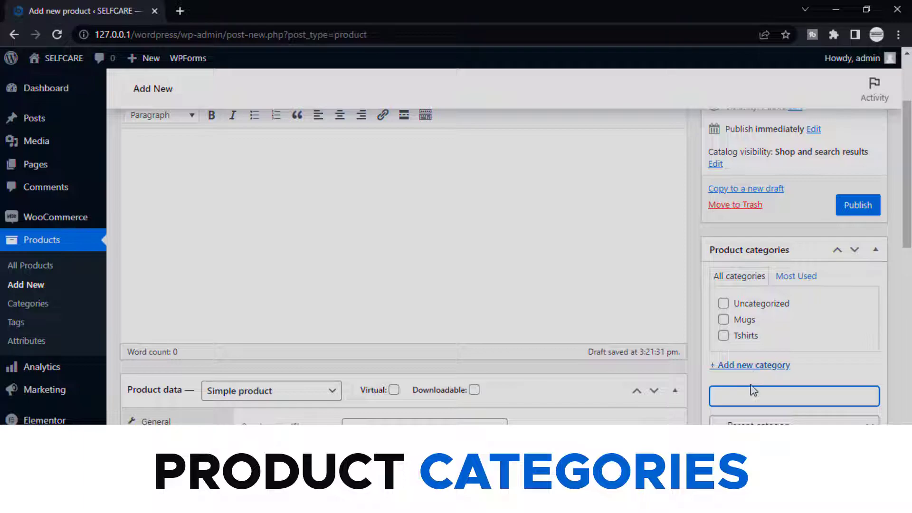
pyautogui.write('Sneakers')
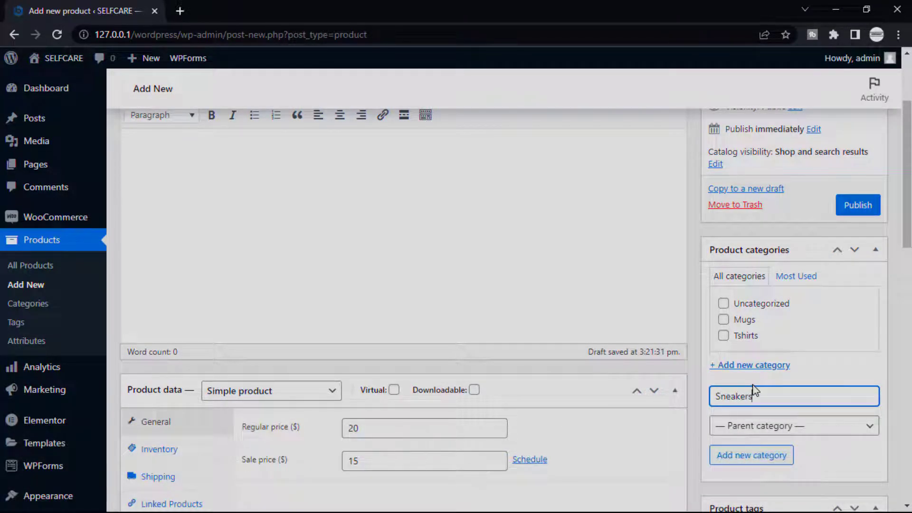
pyautogui.click(739, 452)
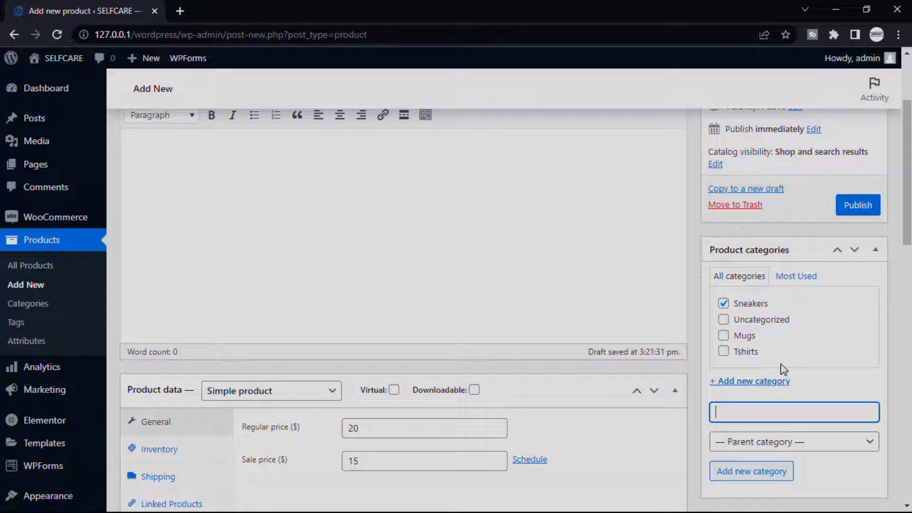
pyautogui.scroll(3, 783, 369)
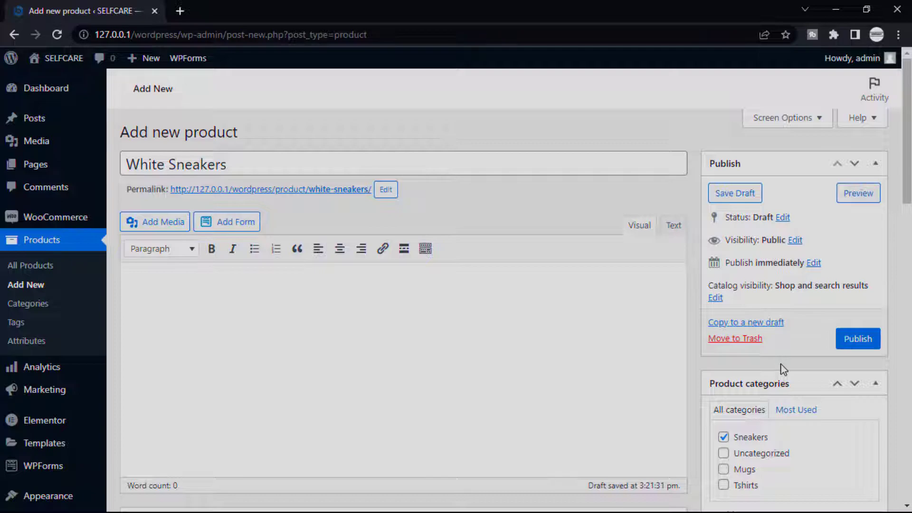
pyautogui.scroll(-20, 783, 369)
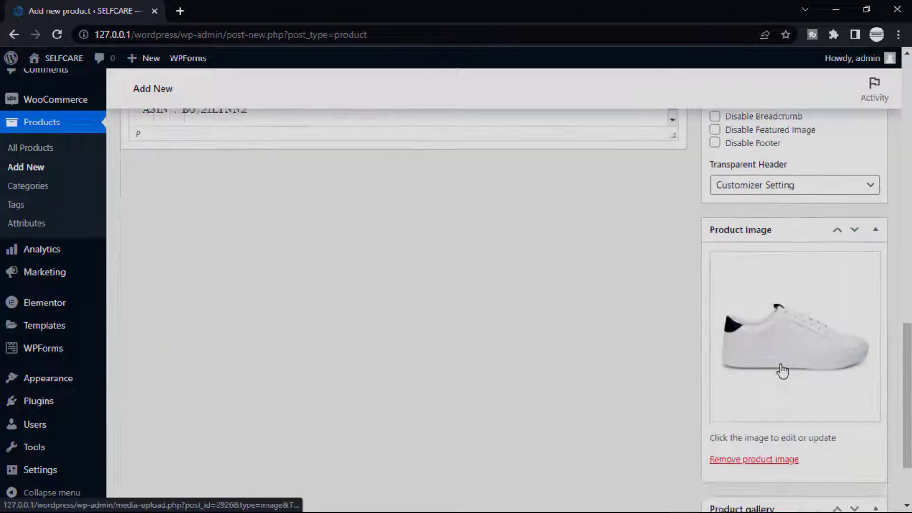
pyautogui.scroll(8, 780, 368)
# - Publish White Sneakers and open its live product page in a new browser tab
pyautogui.scroll(12, 781, 364)
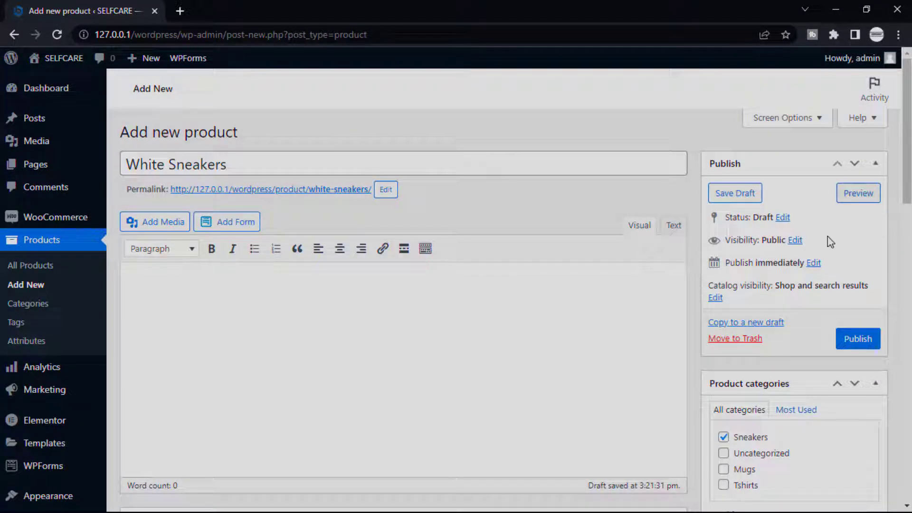
pyautogui.click(855, 340)
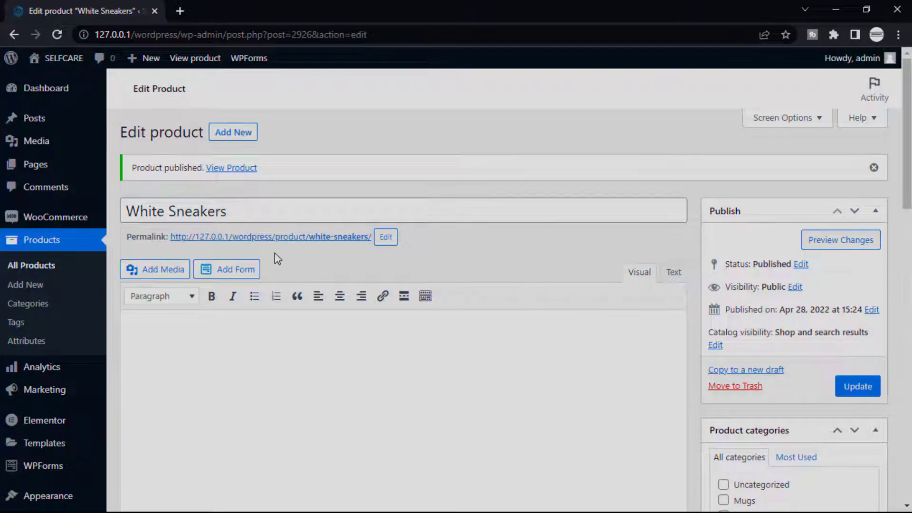
pyautogui.rightClick(224, 170)
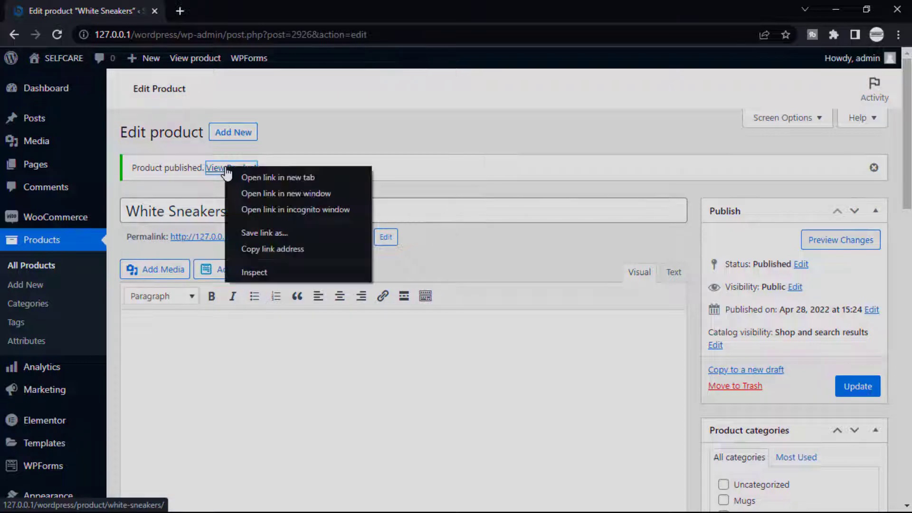
pyautogui.click(238, 178)
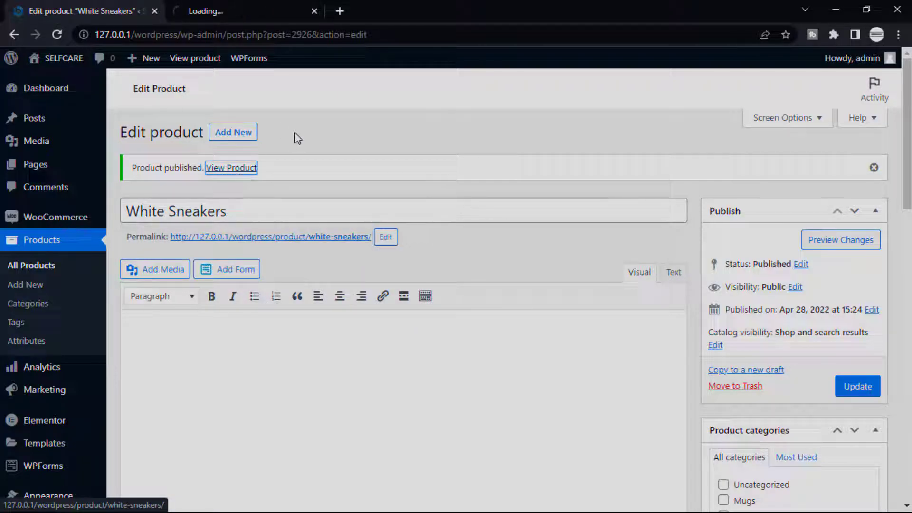
pyautogui.click(237, 9)
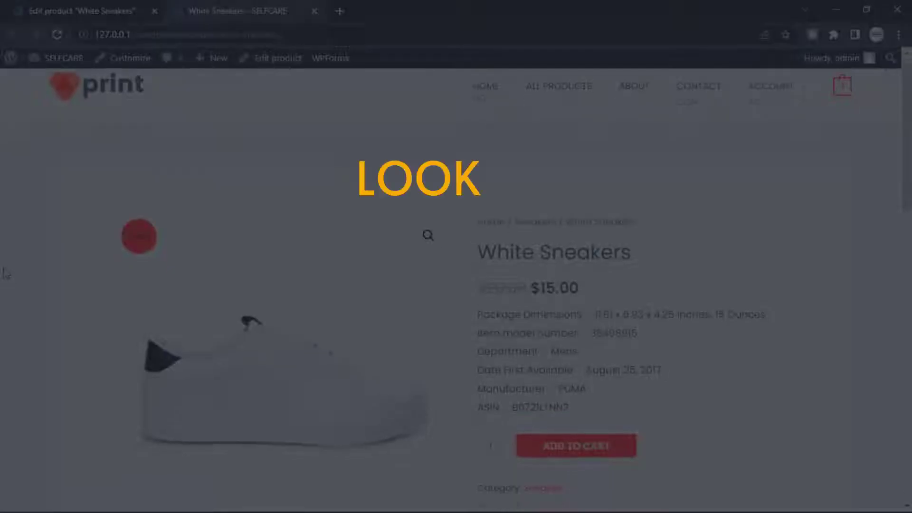
# - Scroll through the live White Sneakers page to review its $15.00 sale price and category
pyautogui.scroll(-4, 6, 274)
pyautogui.scroll(1, 5, 272)
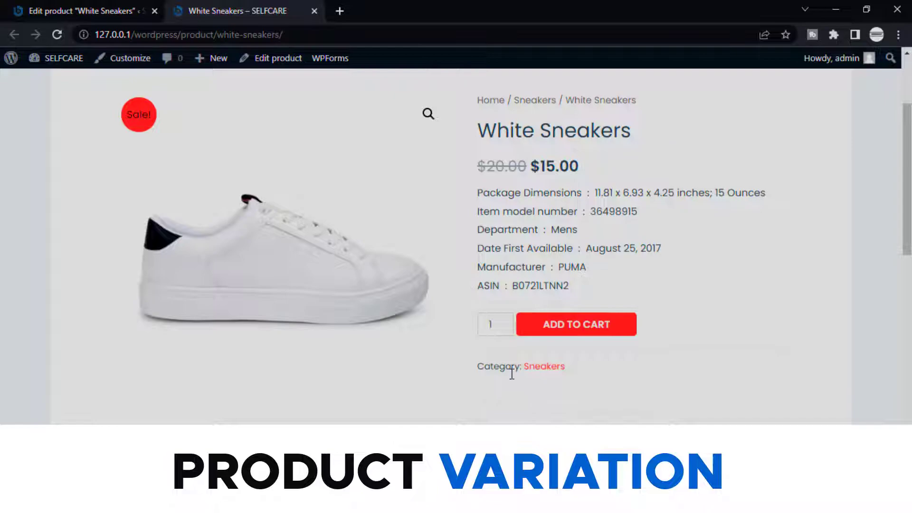
pyautogui.scroll(-4, 512, 373)
pyautogui.scroll(-3, 512, 378)
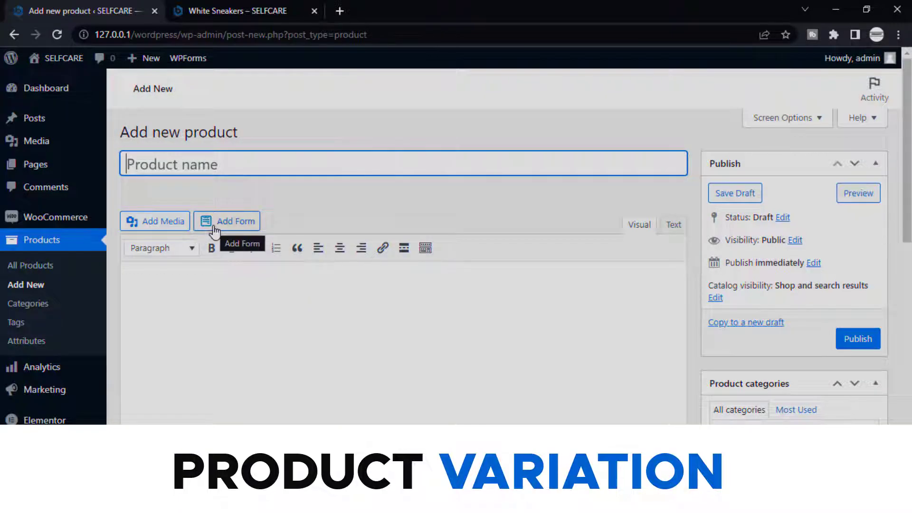
# - Open the Desktop's E-commerce folder in File Explorer and select the black casual shoe image
pyautogui.press('super')
pyautogui.click(246, 292)
pyautogui.doubleClick(247, 224)
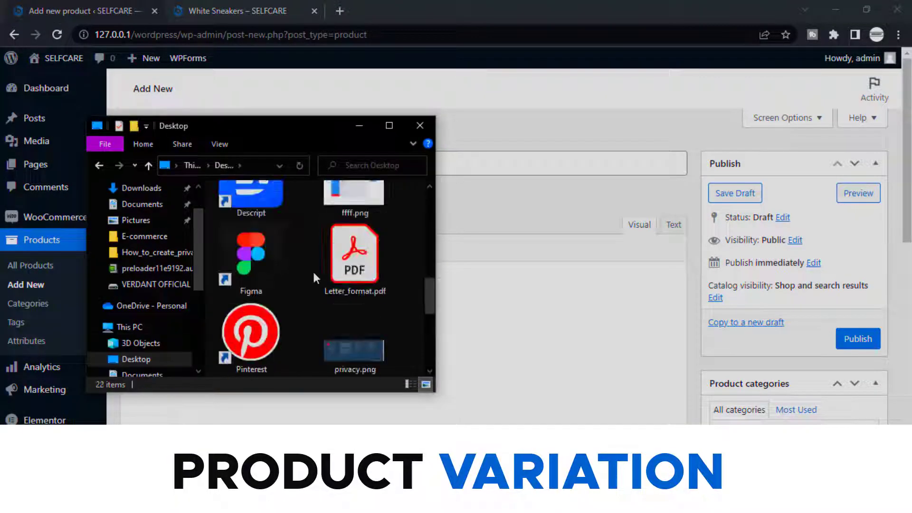
pyautogui.click(389, 126)
pyautogui.doubleClick(313, 86)
pyautogui.click(322, 134)
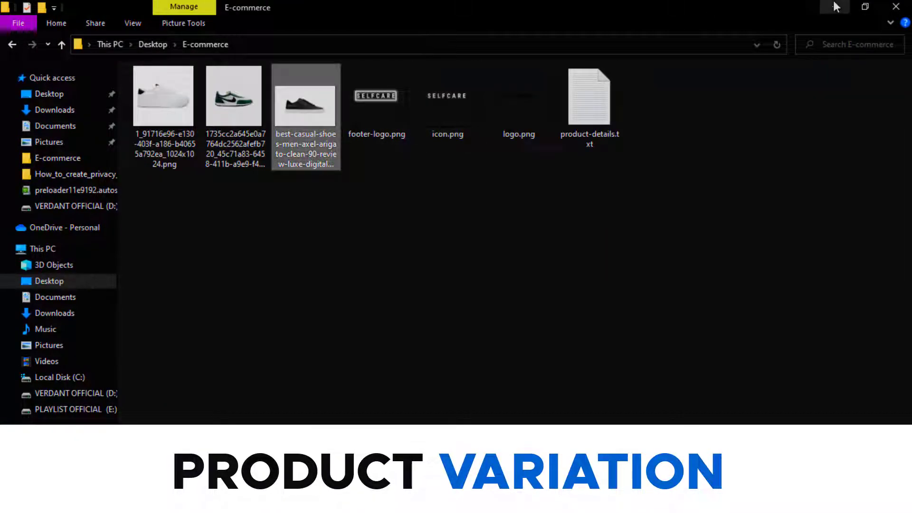
pyautogui.hotkey('alt', 'Tab')
# - Name the product 'Black Sneakers' and upload the black shoe image into the media library
pyautogui.write('Blac')
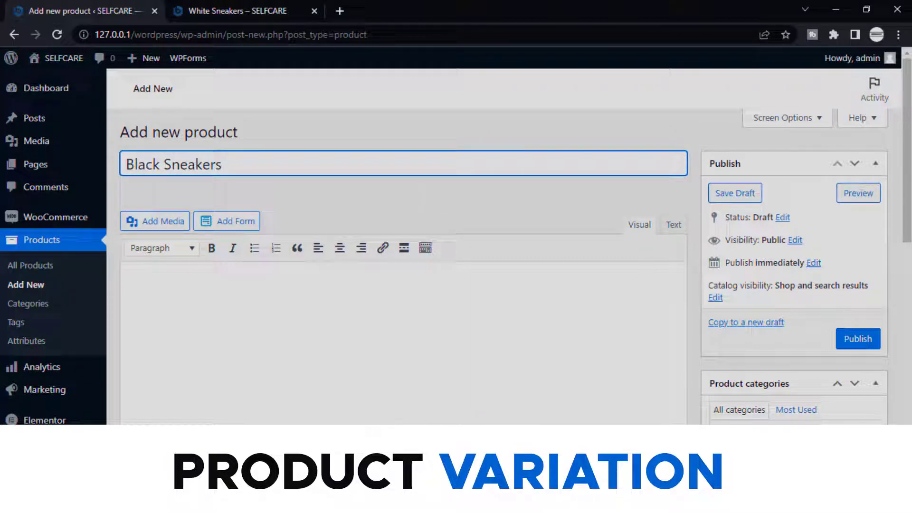
pyautogui.click(267, 305)
pyautogui.scroll(-10, 265, 309)
pyautogui.click(153, 287)
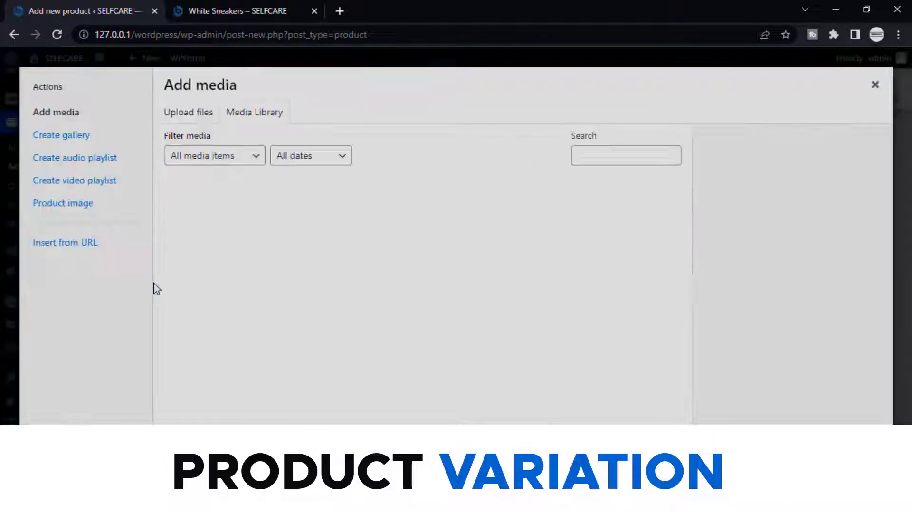
pyautogui.hotkey('alt', 'Tab')
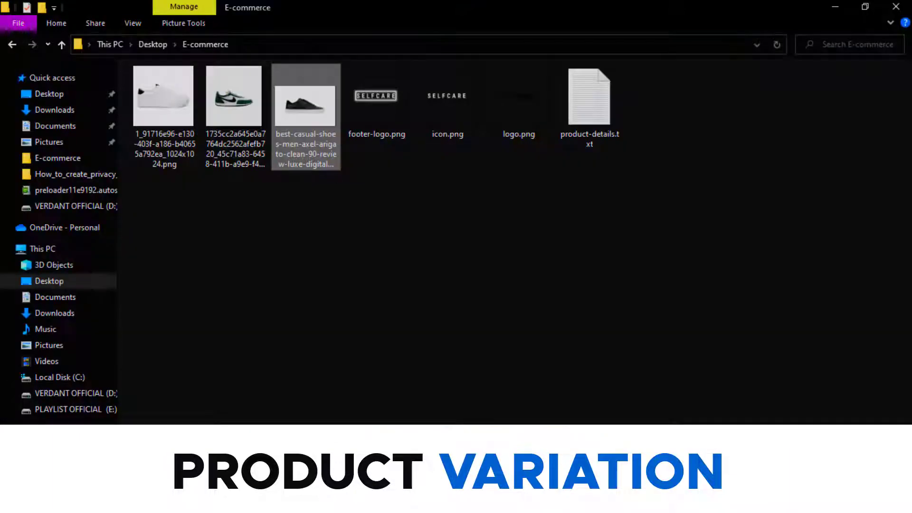
pyautogui.press('super+Down')
pyautogui.moveTo(516, 304); pyautogui.dragTo(258, 228)
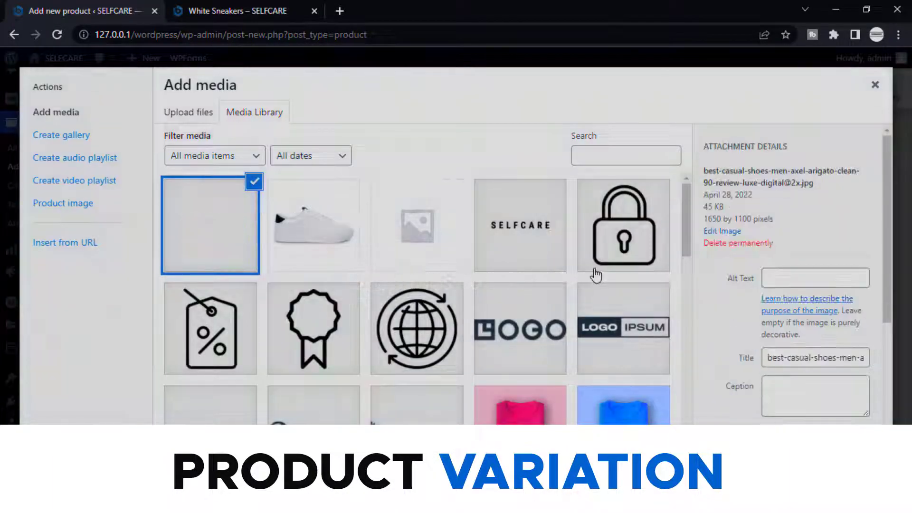
pyautogui.click(850, 484)
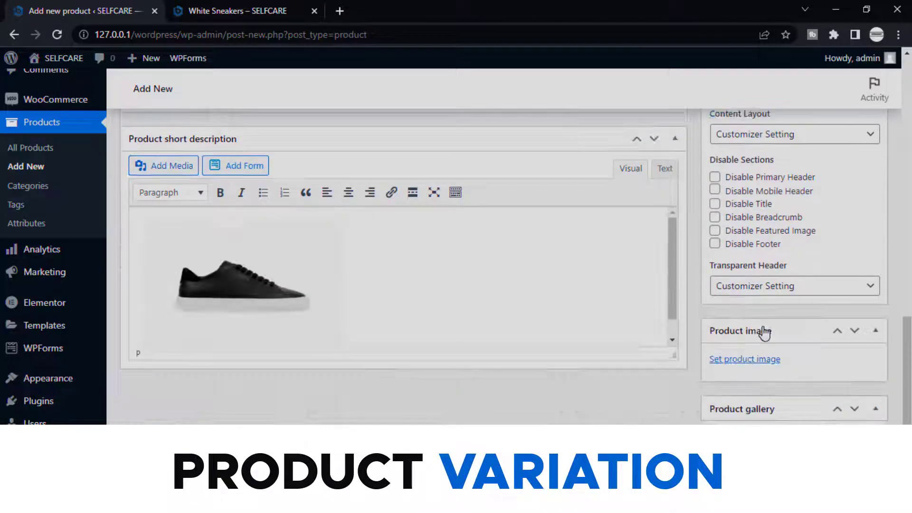
# - Set the black sneaker as the product image and remove it from the short description
pyautogui.click(750, 360)
pyautogui.click(72, 219)
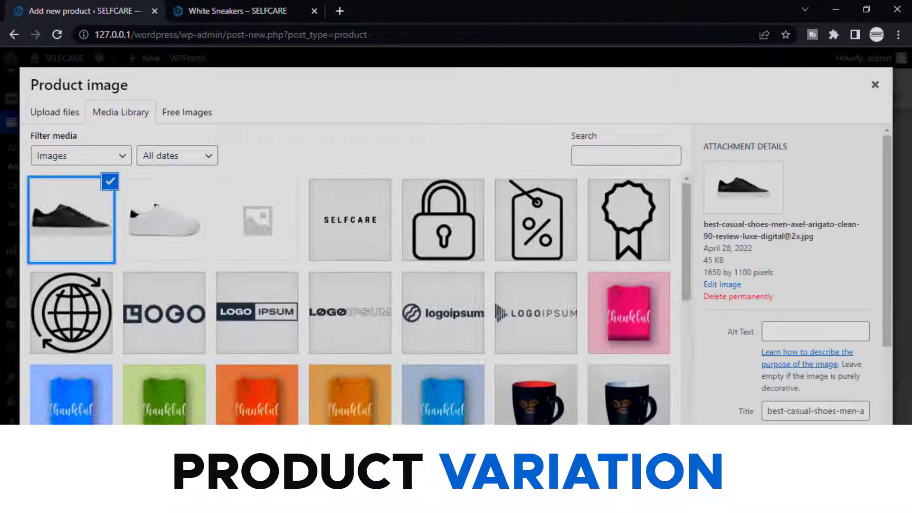
pyautogui.click(850, 485)
pyautogui.hotkey('ctrl', 'z')
pyautogui.scroll(-4, 834, 354)
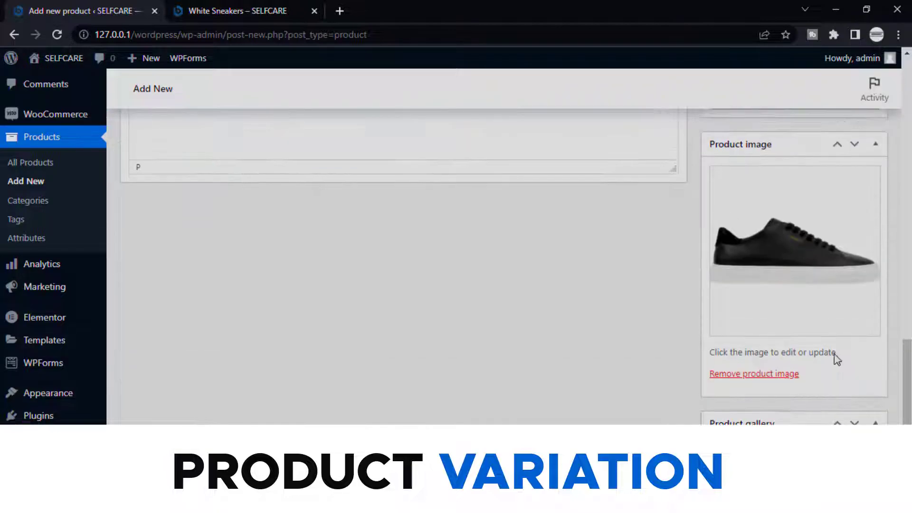
pyautogui.scroll(10, 442, 262)
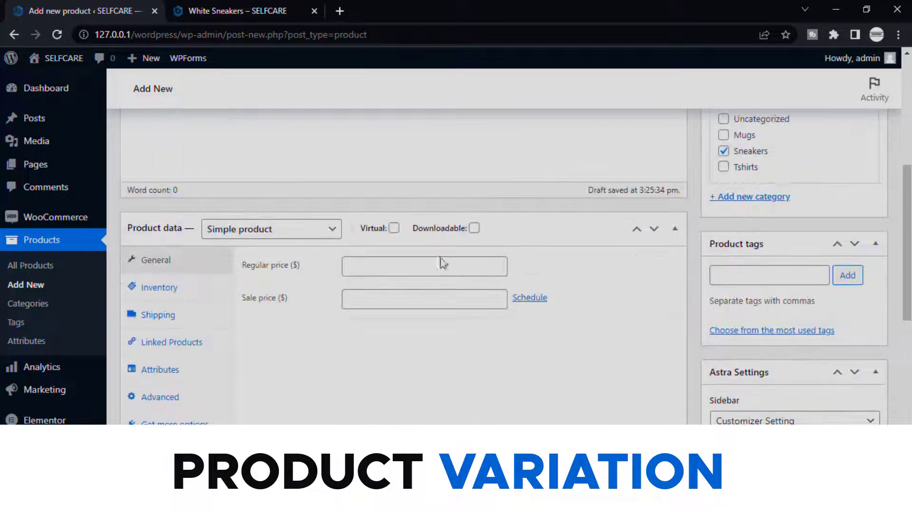
# - Give Black Sneakers a regular price of 20, update it, and reload its store page
pyautogui.click(357, 265)
pyautogui.write('20')
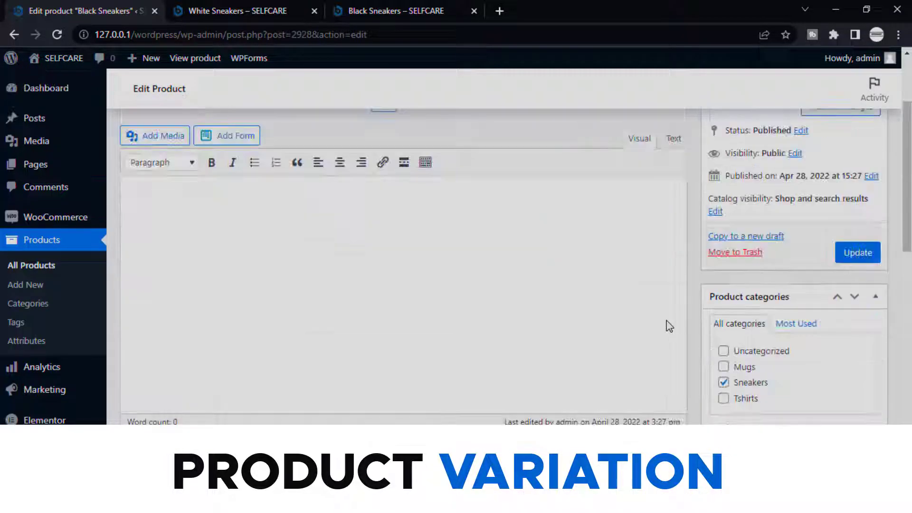
pyautogui.scroll(-5, 666, 324)
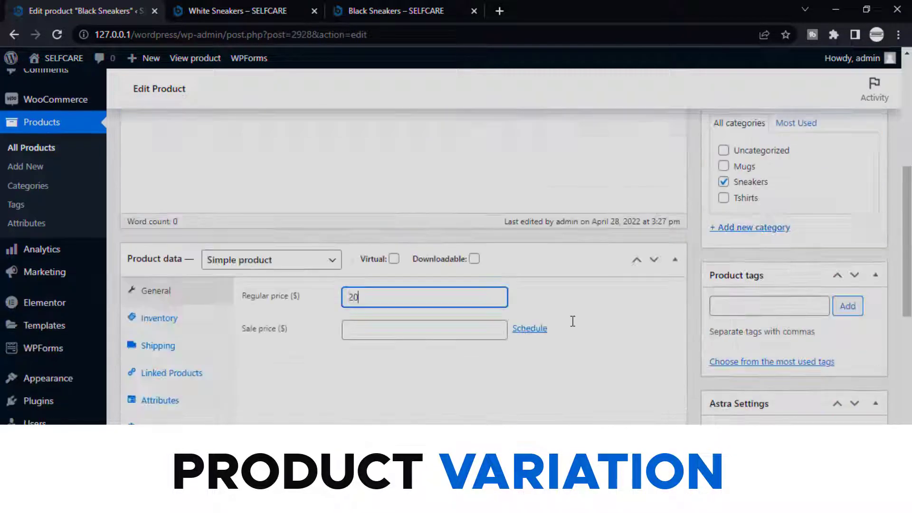
pyautogui.scroll(10, 573, 319)
pyautogui.click(858, 392)
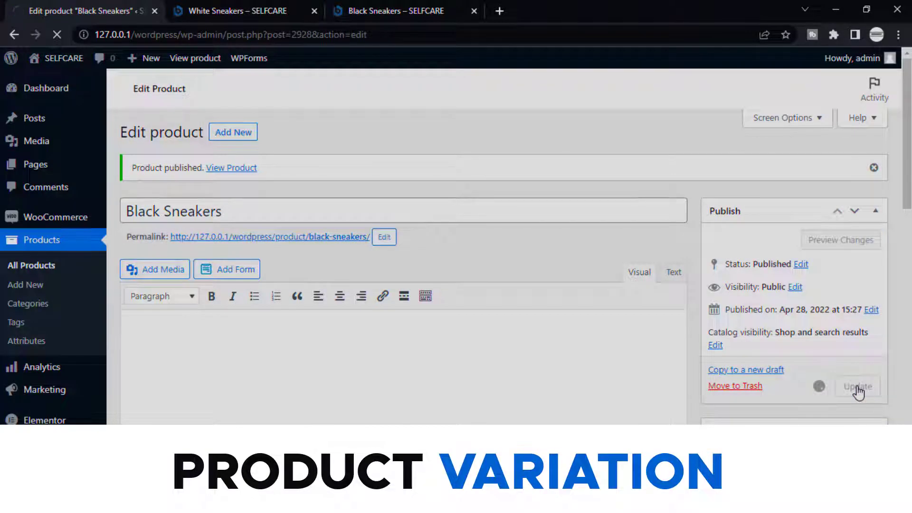
pyautogui.click(363, 13)
pyautogui.click(57, 34)
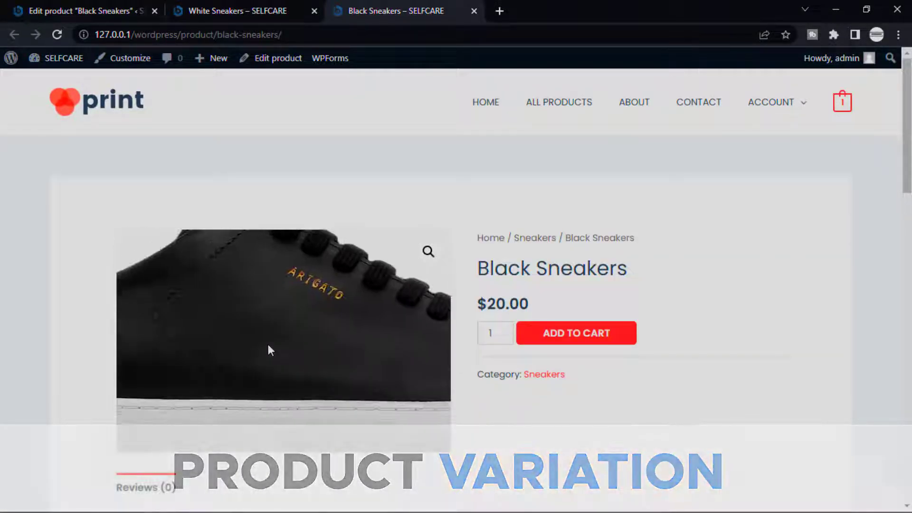
# - Add Black Sneakers from the All Products listing to the cart and view the cart
pyautogui.scroll(-10, 472, 399)
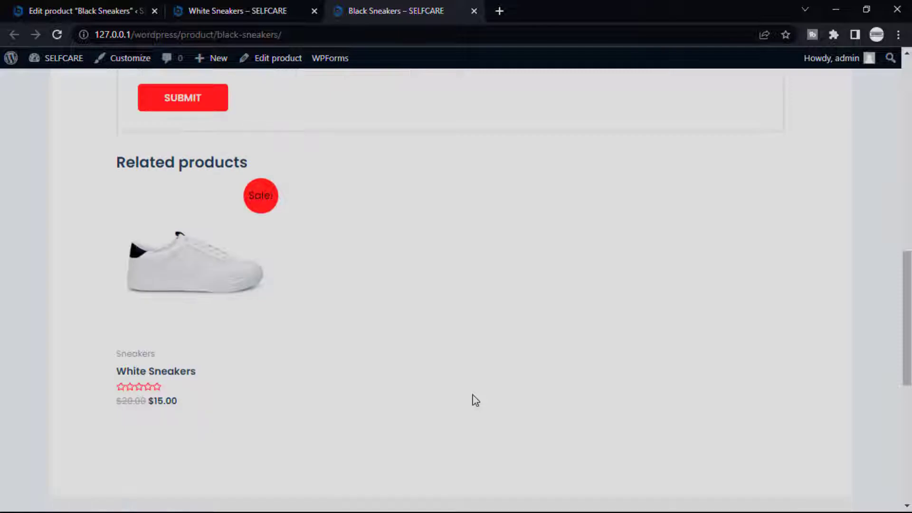
pyautogui.scroll(10, 472, 399)
pyautogui.click(553, 104)
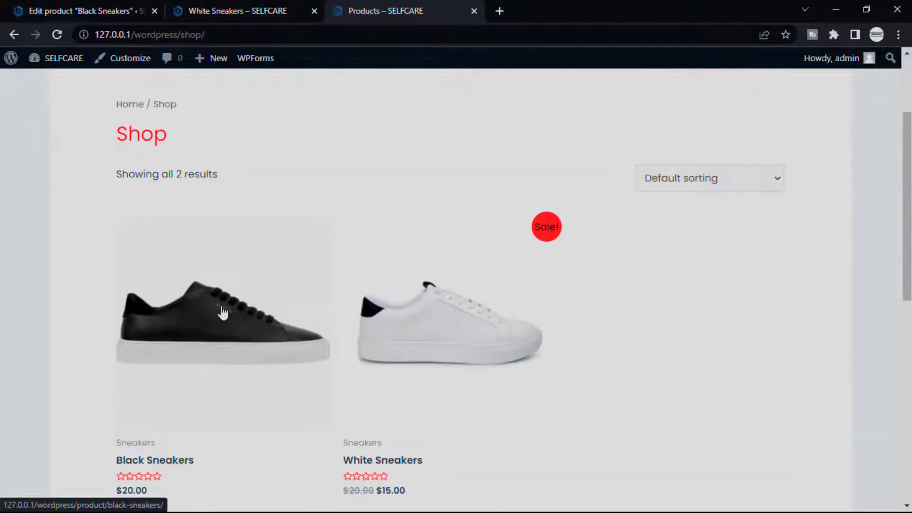
pyautogui.click(222, 313)
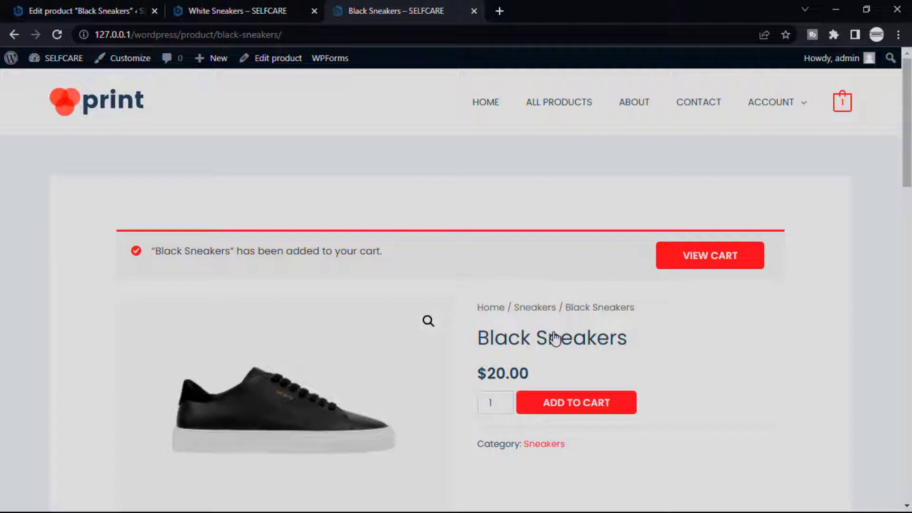
pyautogui.click(691, 256)
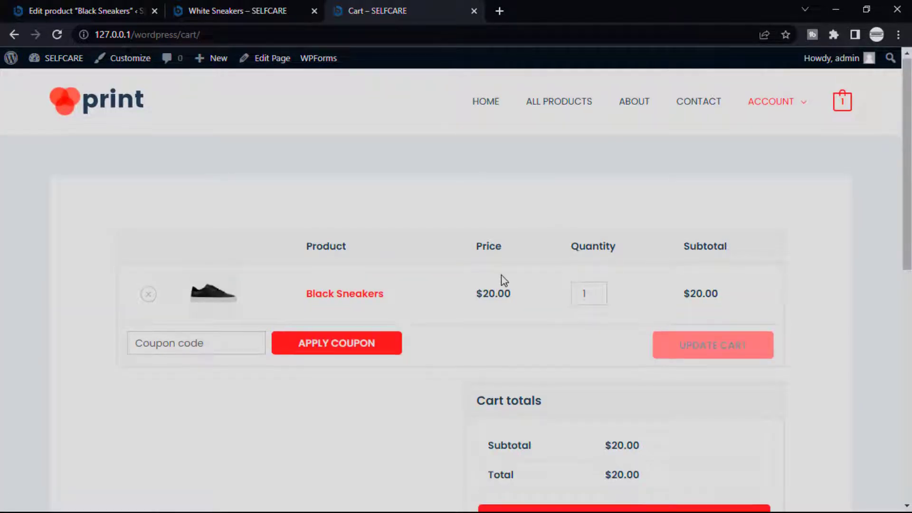
# - Proceed from the cart to checkout and scroll to the order summary and payment notice
pyautogui.scroll(-3, 350, 250)
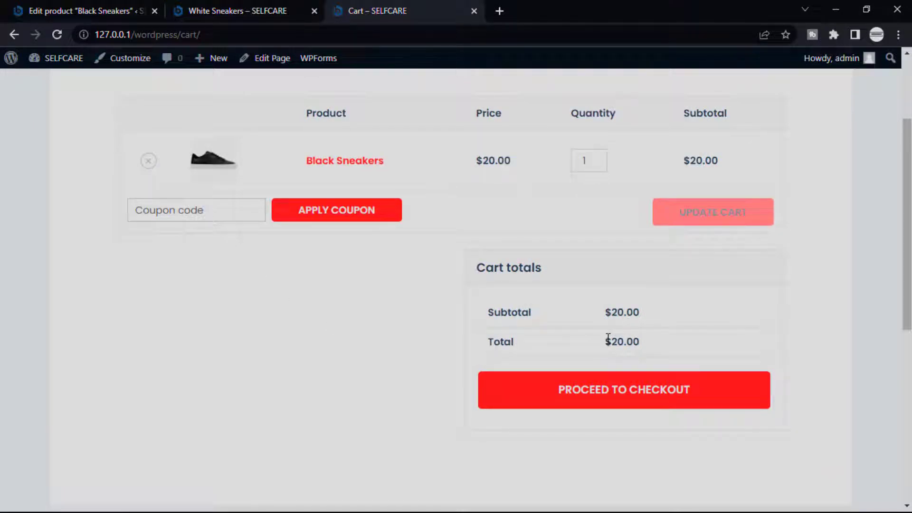
pyautogui.scroll(3, 608, 338)
pyautogui.scroll(-3, 606, 341)
pyautogui.click(593, 394)
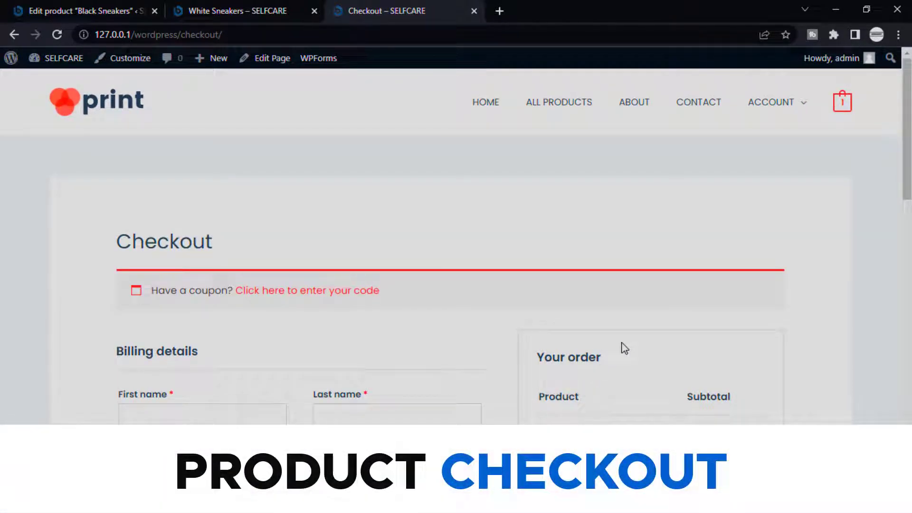
pyautogui.scroll(-4, 624, 348)
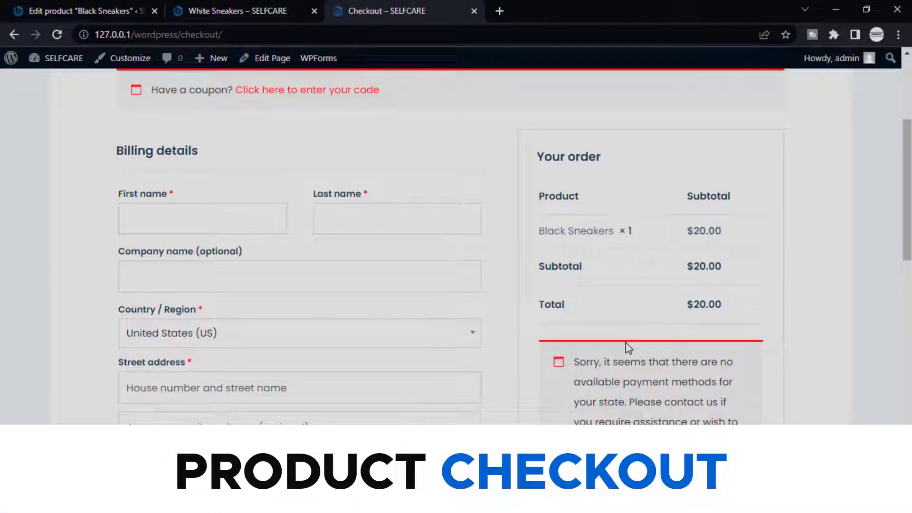
pyautogui.scroll(-4, 645, 302)
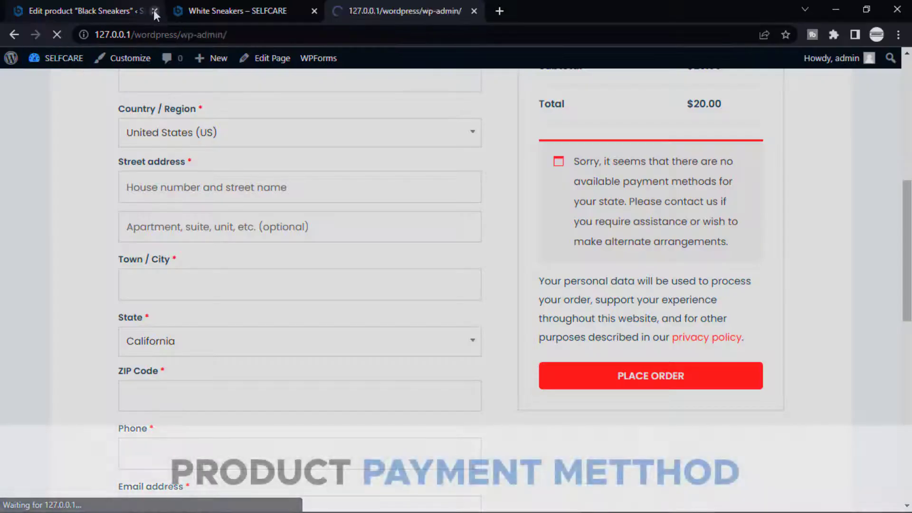
# - Close the storefront tabs and open the WooCommerce Payments settings tab
pyautogui.click(153, 10)
pyautogui.click(153, 10)
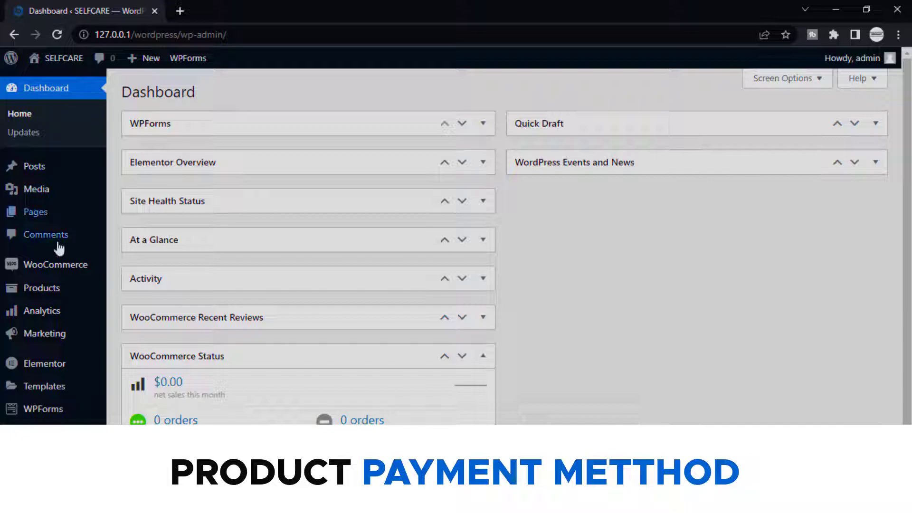
pyautogui.moveTo(49, 266)
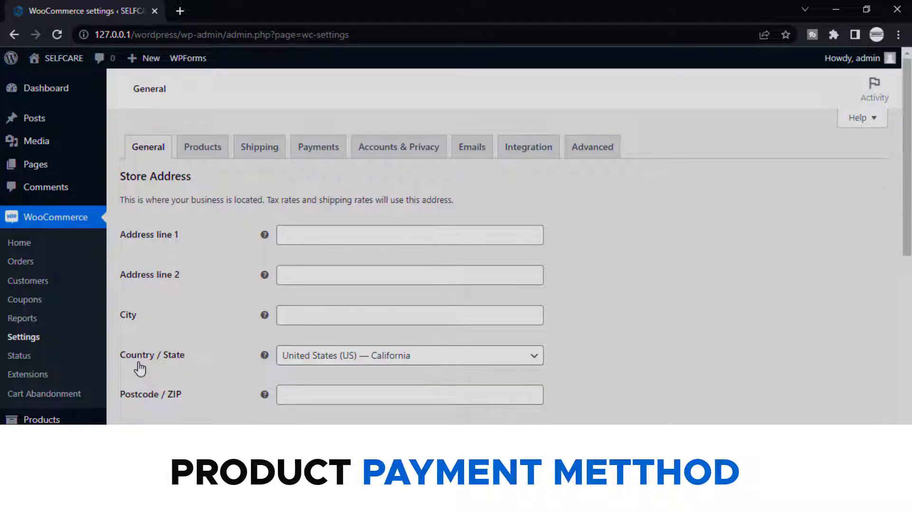
pyautogui.click(311, 156)
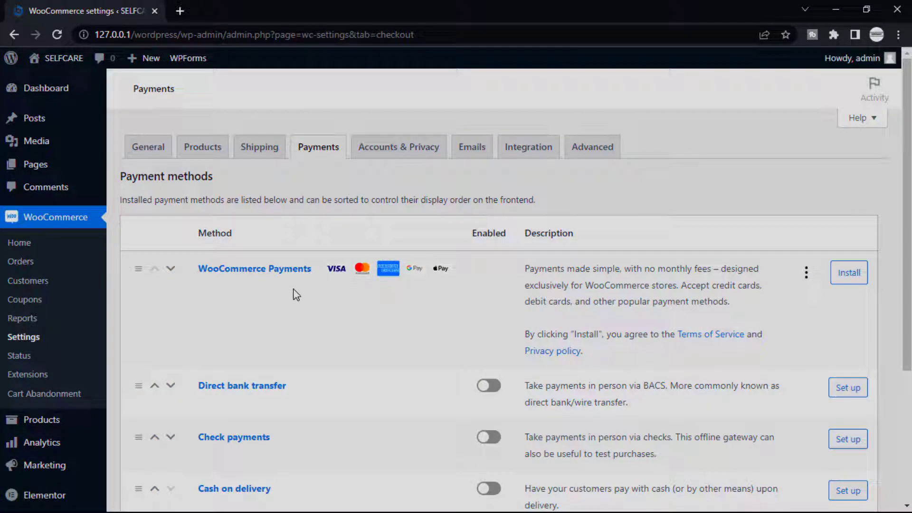
pyautogui.scroll(-3, 306, 329)
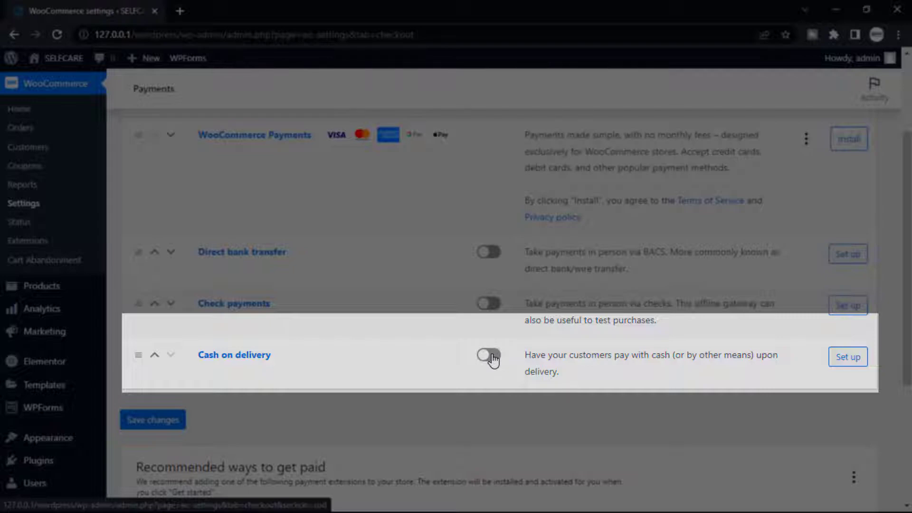
# - Switch Cash on delivery on in Payments and save its settings page
pyautogui.click(492, 358)
pyautogui.click(857, 359)
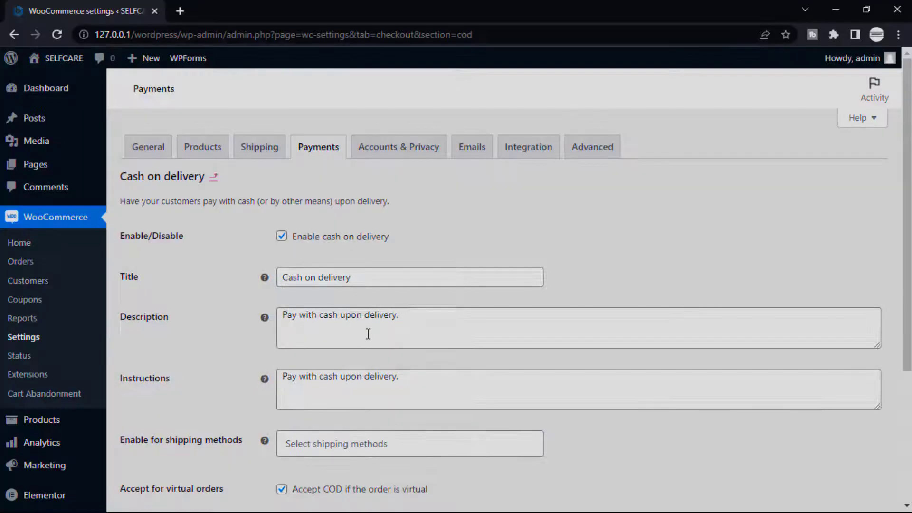
pyautogui.scroll(-2, 365, 325)
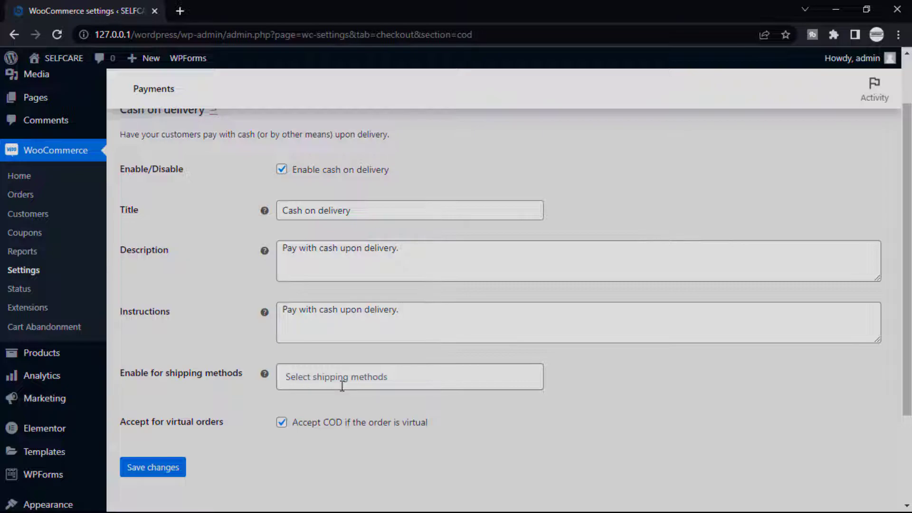
pyautogui.scroll(2, 199, 415)
pyautogui.scroll(-2, 199, 415)
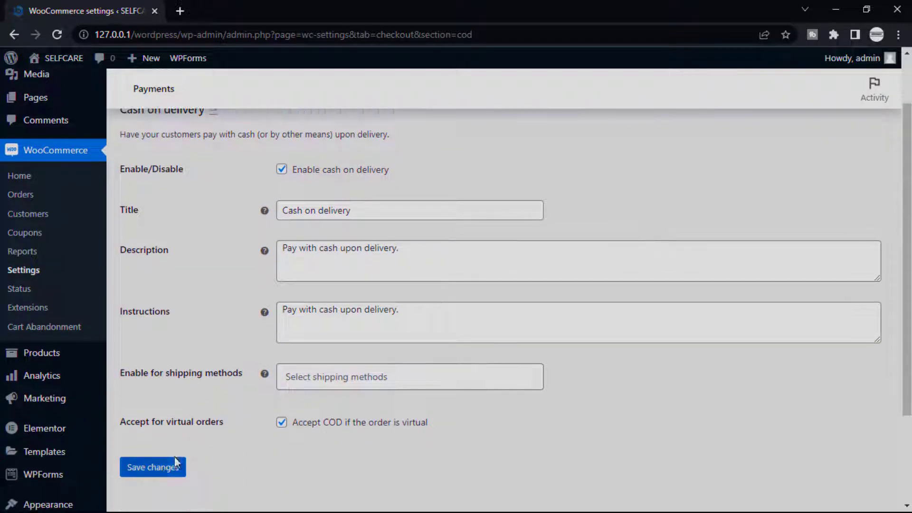
pyautogui.click(167, 470)
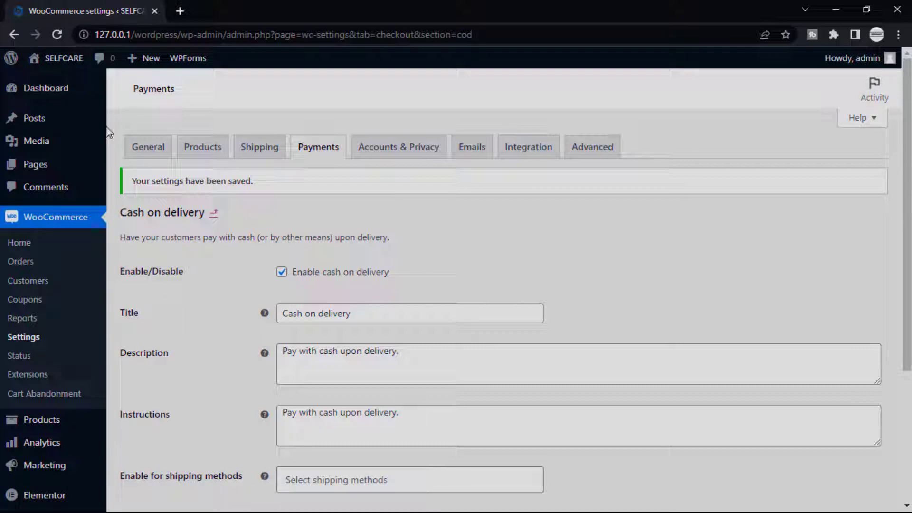
# - Open the storefront via Visit Store in a new browser tab
pyautogui.moveTo(57, 58)
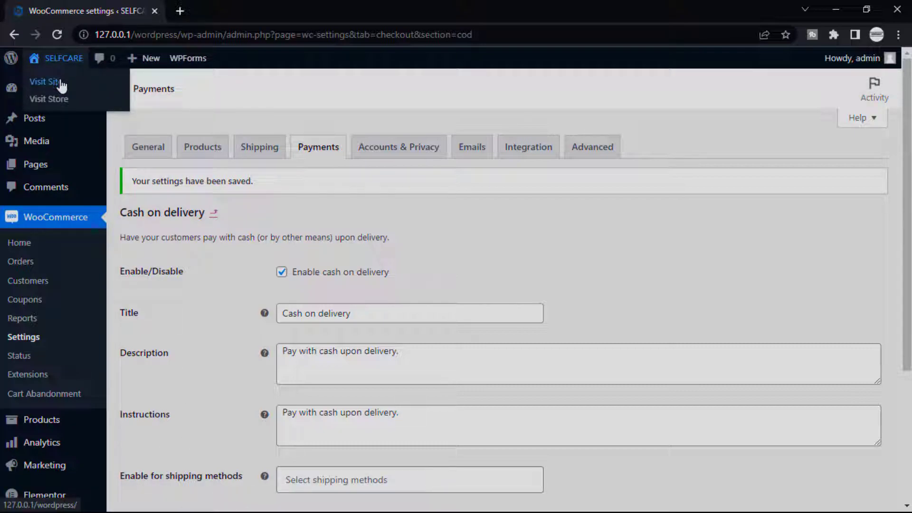
pyautogui.rightClick(68, 99)
pyautogui.click(78, 105)
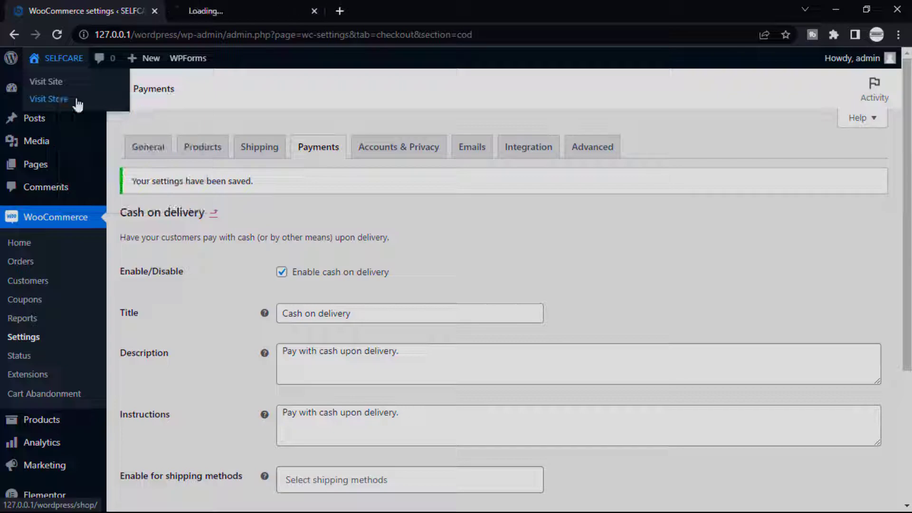
pyautogui.click(216, 11)
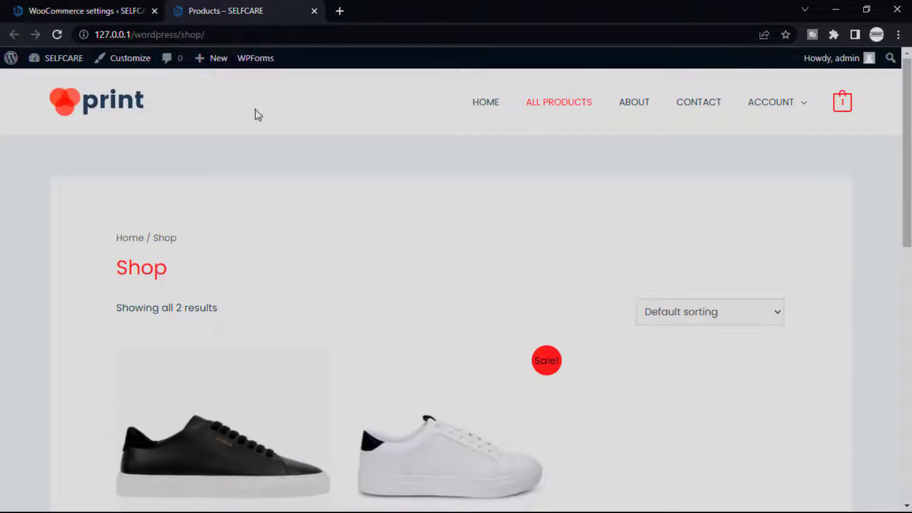
# - Add the White Sneakers to the cart and view it, subtotal $35.00
pyautogui.scroll(-3, 305, 201)
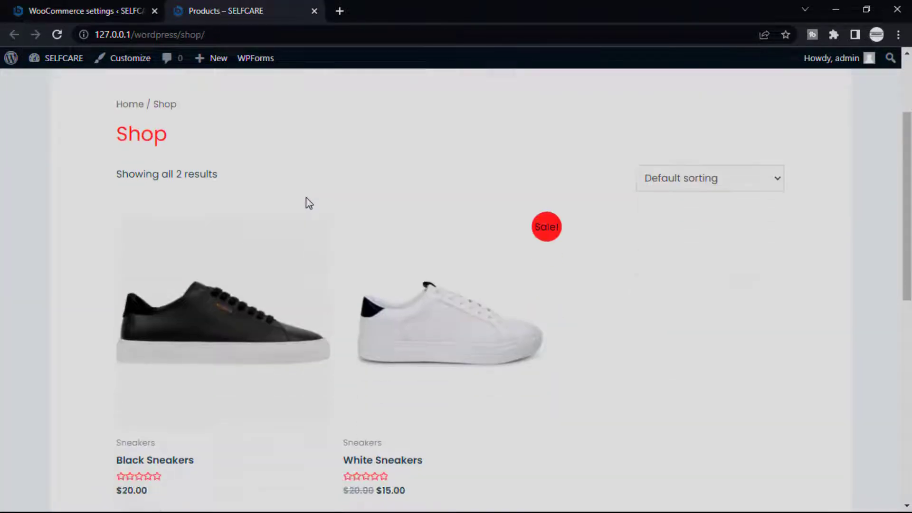
pyautogui.click(204, 284)
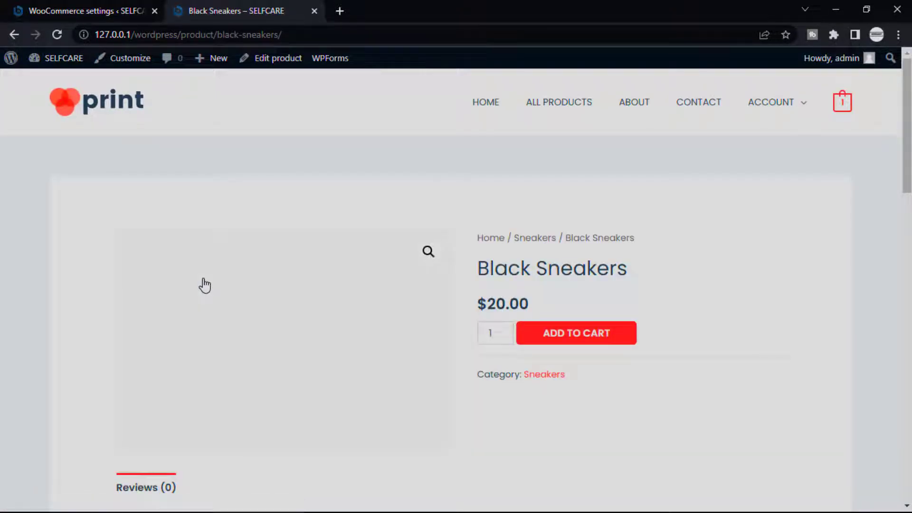
pyautogui.click(544, 105)
pyautogui.scroll(-3, 275, 370)
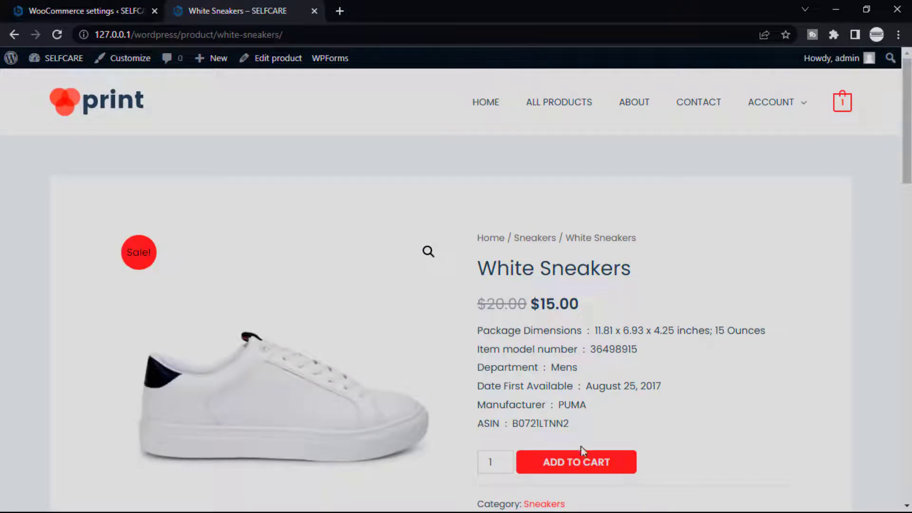
pyautogui.click(584, 463)
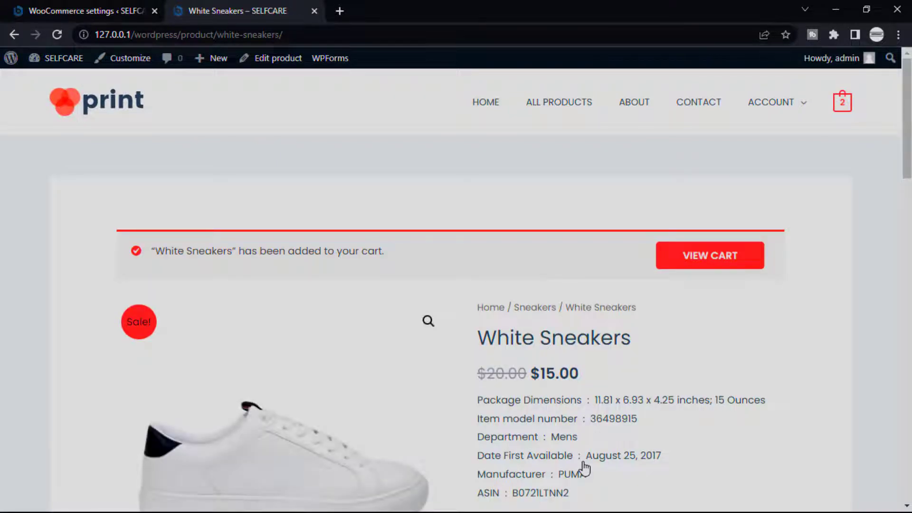
pyautogui.click(696, 260)
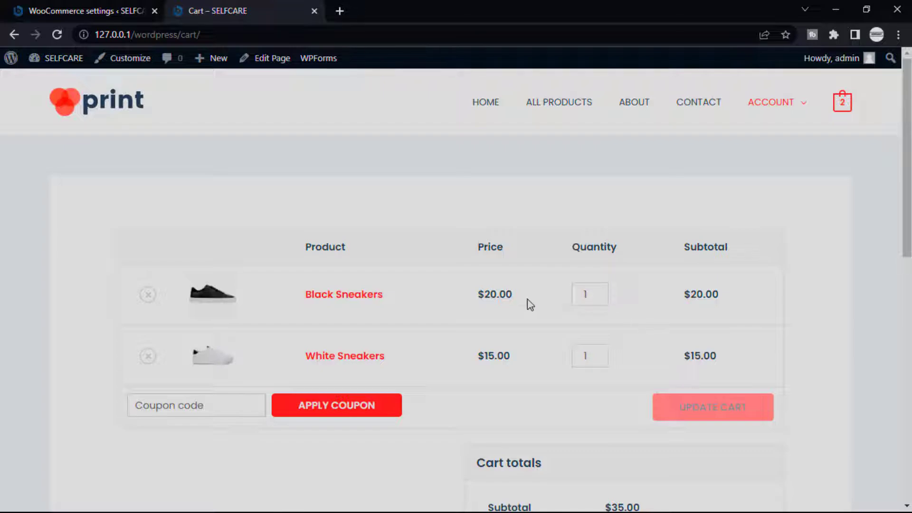
# - Remove Black Sneakers from the cart and proceed to checkout, now $15.00 with Cash on delivery
pyautogui.click(147, 295)
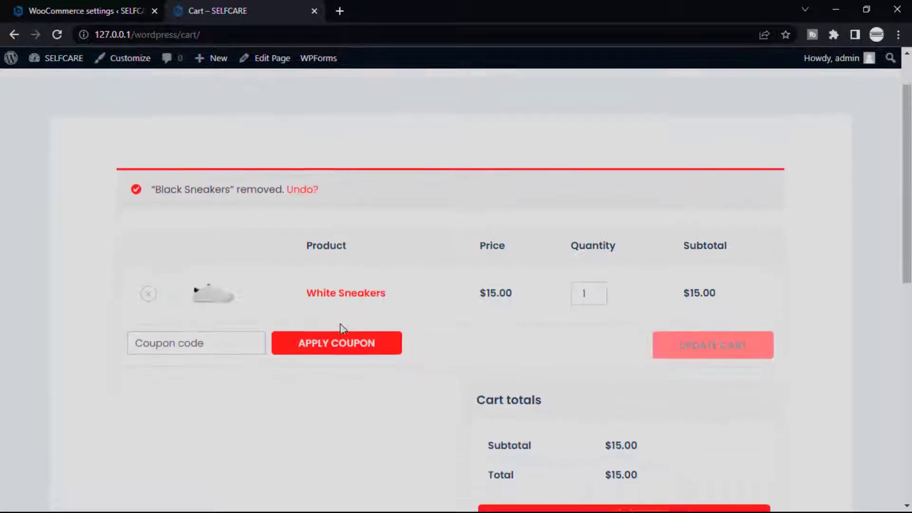
pyautogui.click(603, 471)
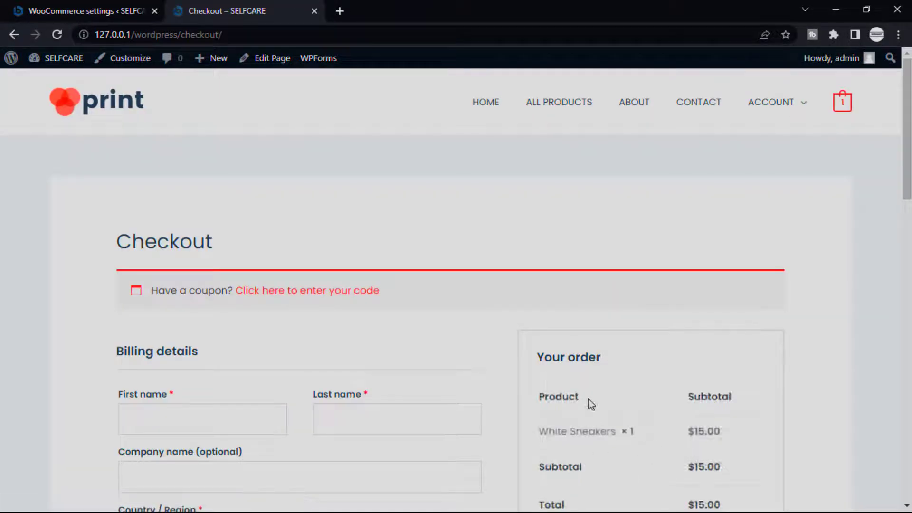
pyautogui.scroll(-4, 589, 353)
pyautogui.scroll(-3, 589, 353)
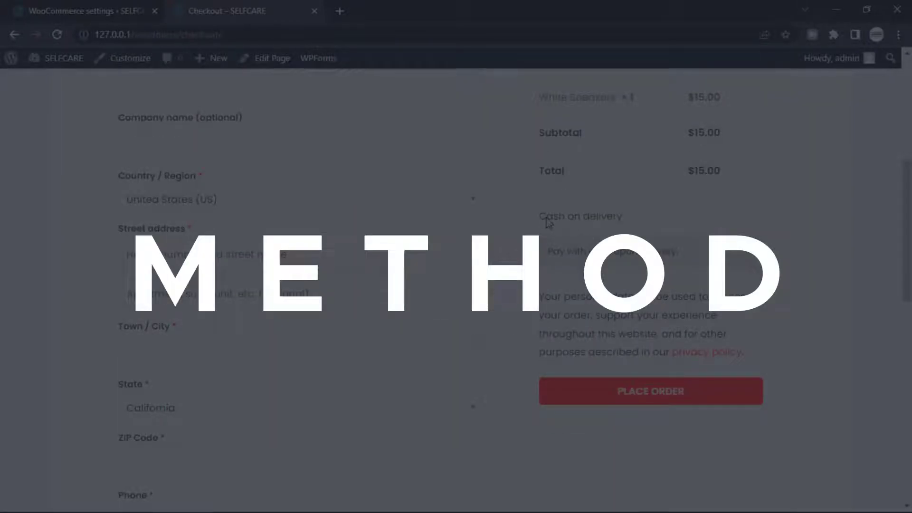
pyautogui.moveTo(547, 218); pyautogui.dragTo(622, 219)
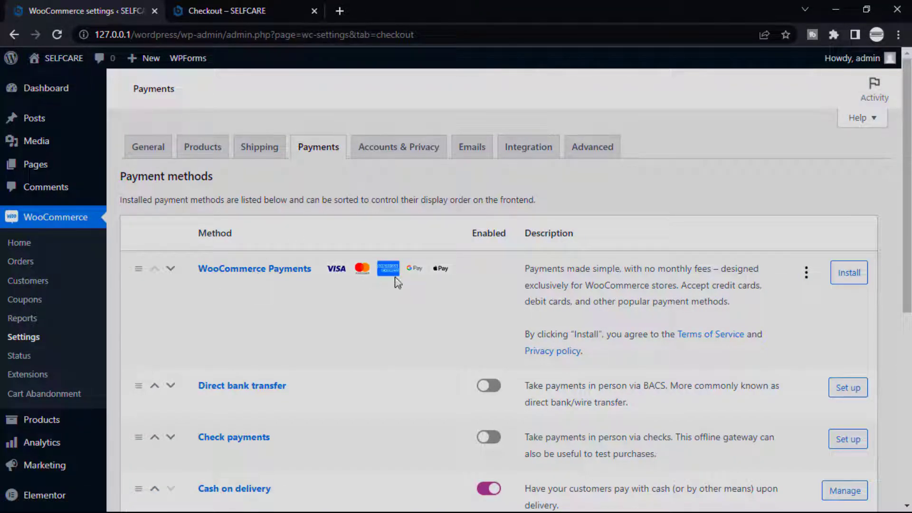
# - Turn on Direct bank transfer, save the payment settings, and open its Manage page
pyautogui.scroll(-3, 260, 386)
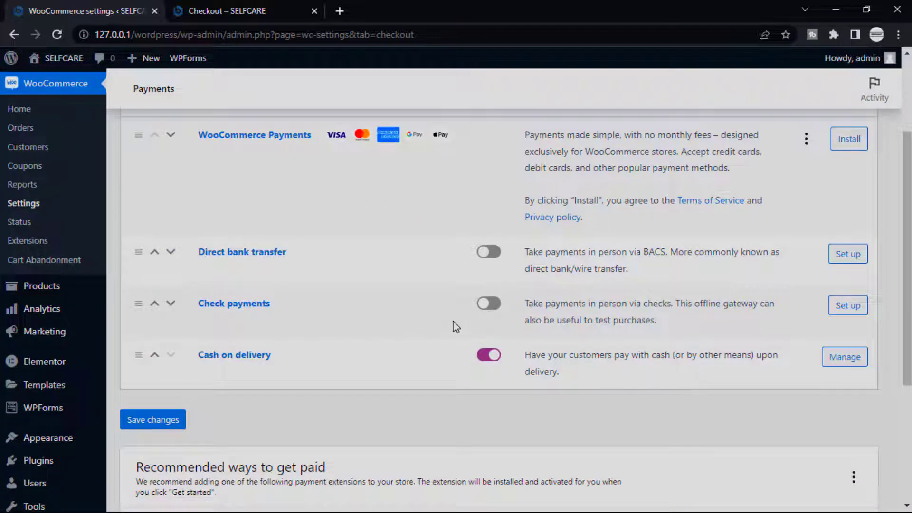
pyautogui.scroll(-4, 454, 327)
pyautogui.scroll(6, 422, 393)
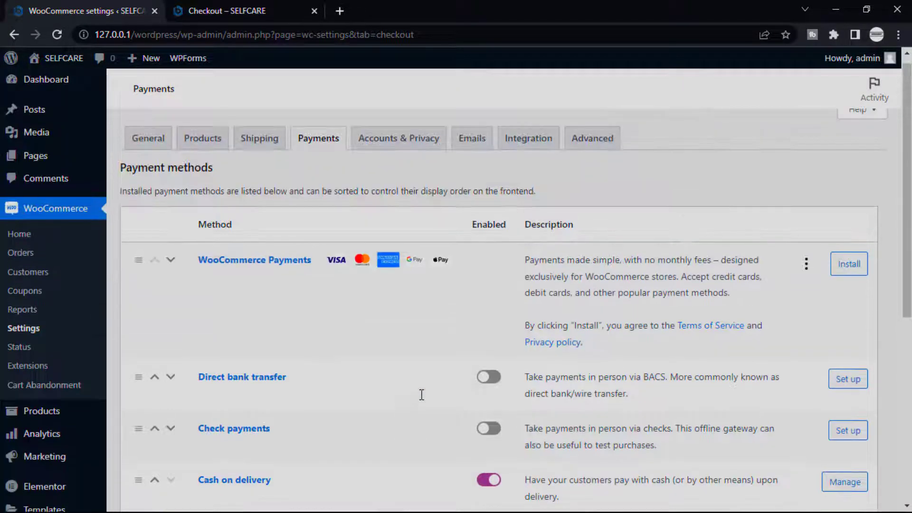
pyautogui.scroll(-3, 421, 394)
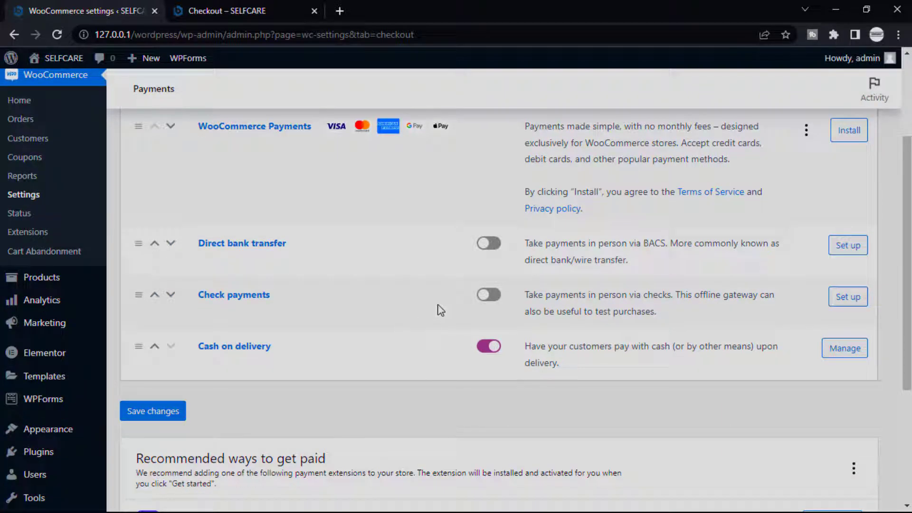
pyautogui.click(500, 245)
pyautogui.click(145, 410)
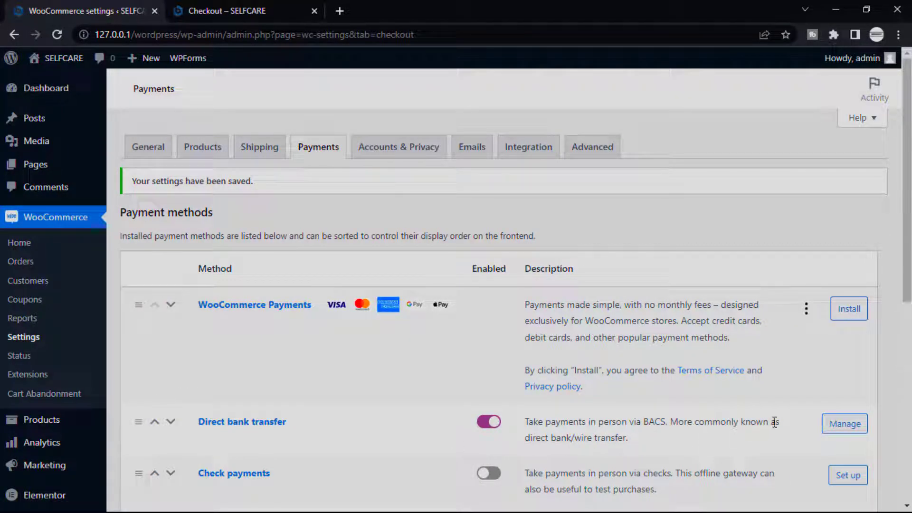
pyautogui.click(826, 429)
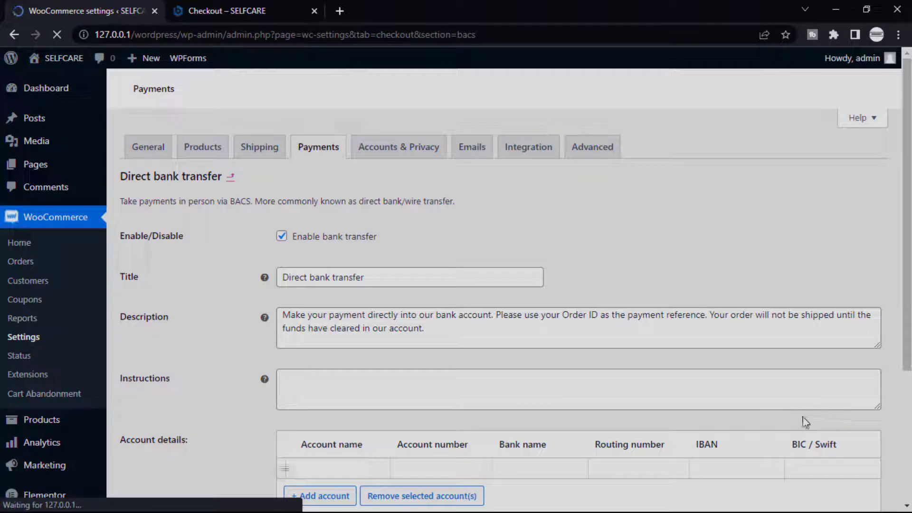
pyautogui.scroll(-4, 394, 329)
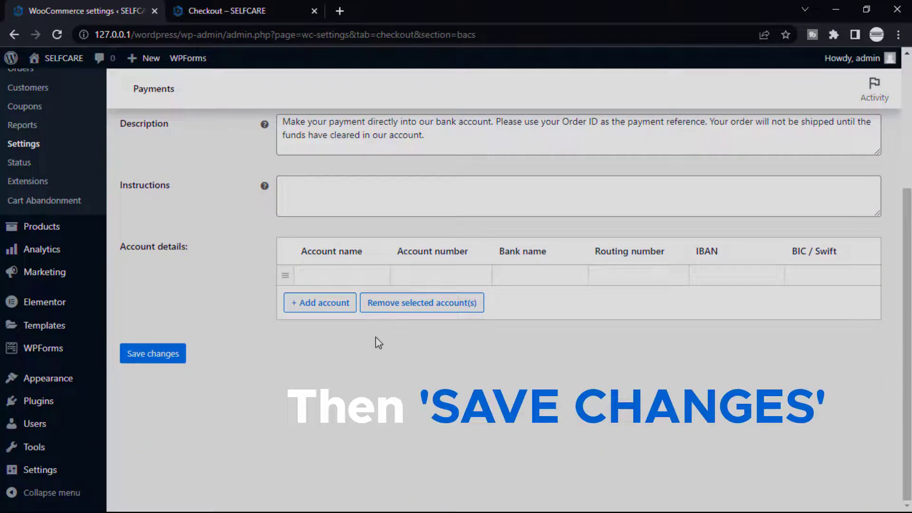
pyautogui.scroll(3, 376, 343)
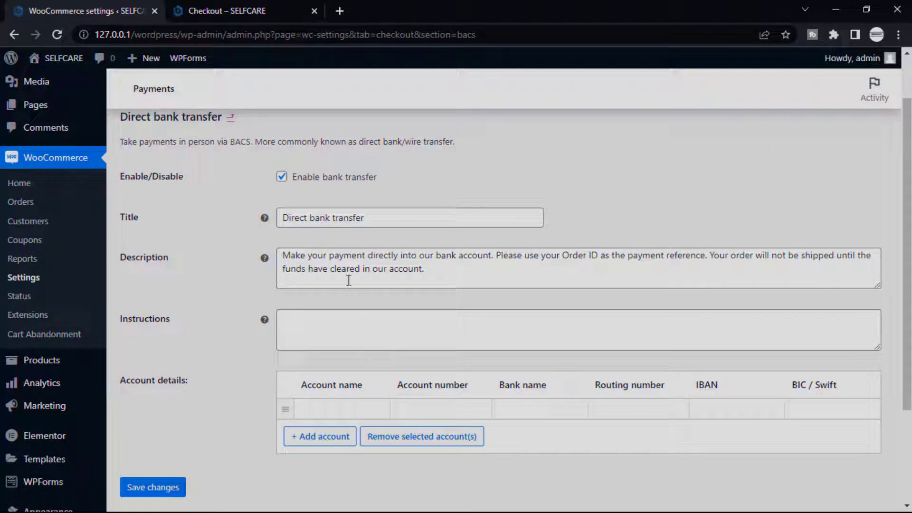
# - Reload the checkout and select Cash on delivery as the payment method
pyautogui.click(195, 7)
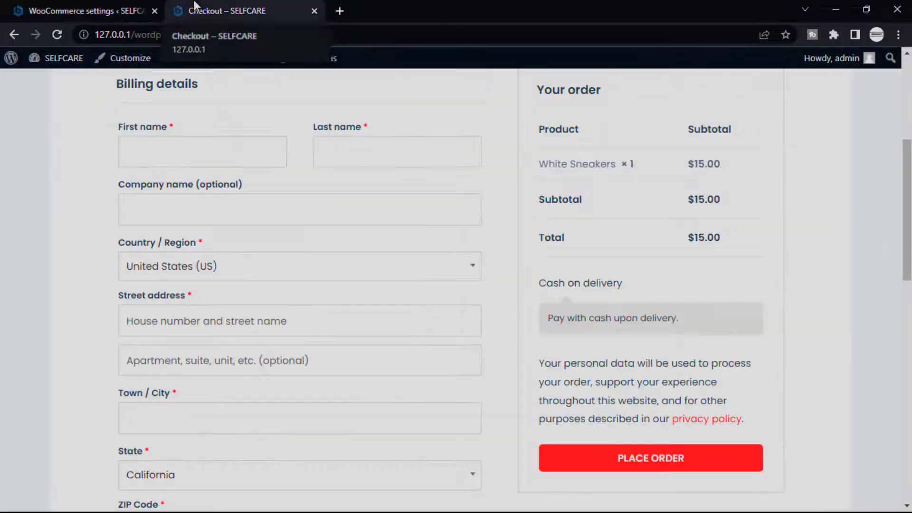
pyautogui.click(55, 36)
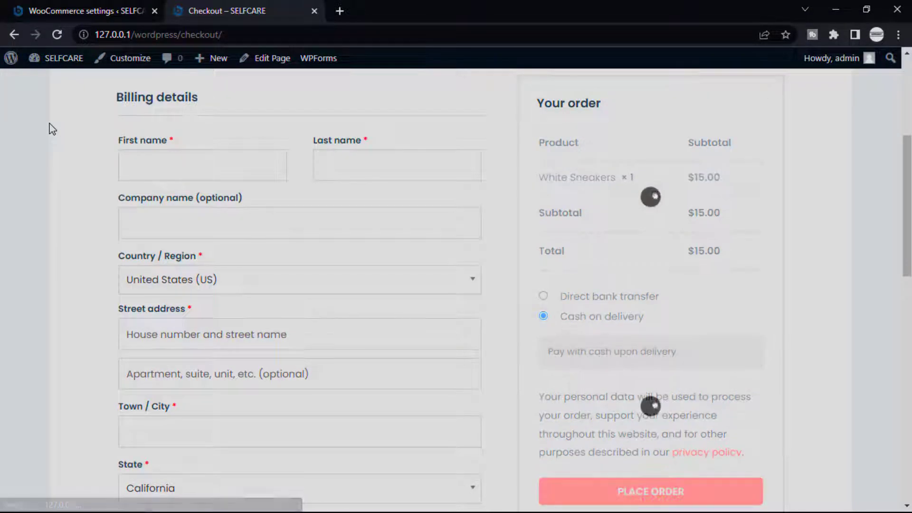
pyautogui.click(543, 297)
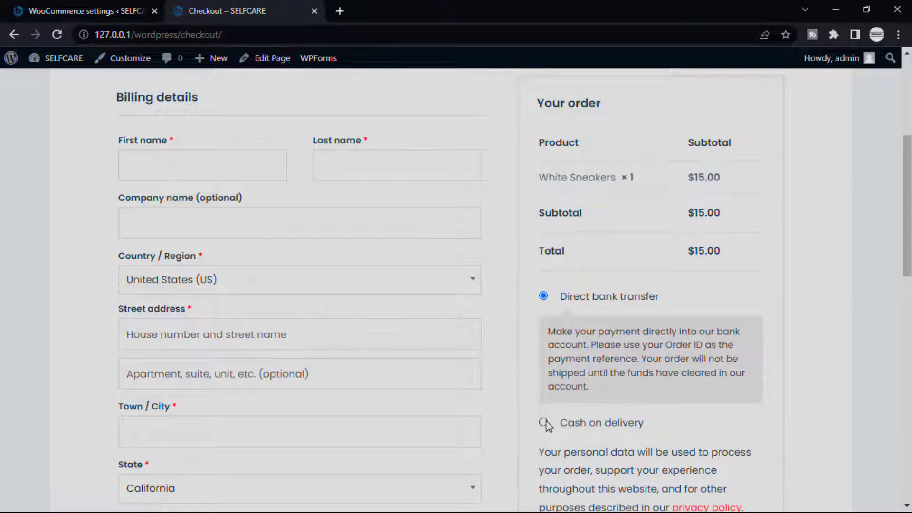
pyautogui.click(544, 422)
pyautogui.scroll(5, 543, 352)
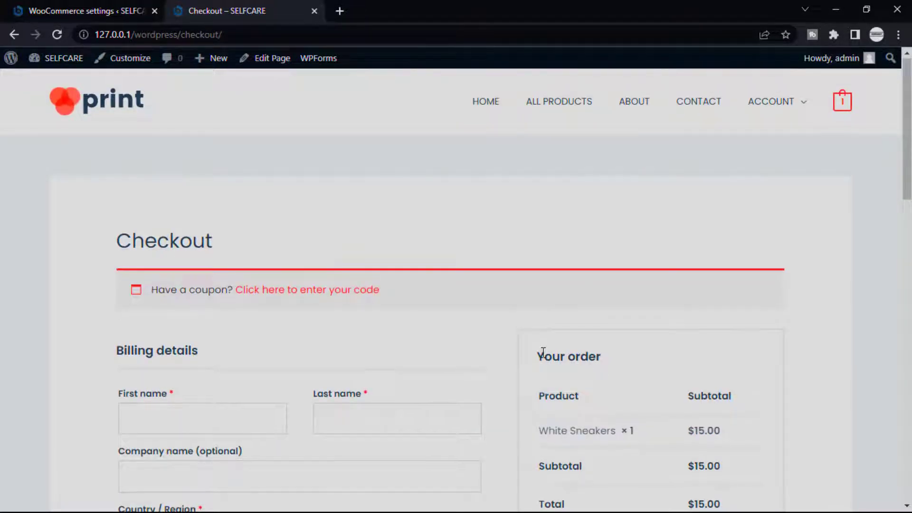
pyautogui.scroll(-15, 543, 353)
pyautogui.scroll(9, 541, 352)
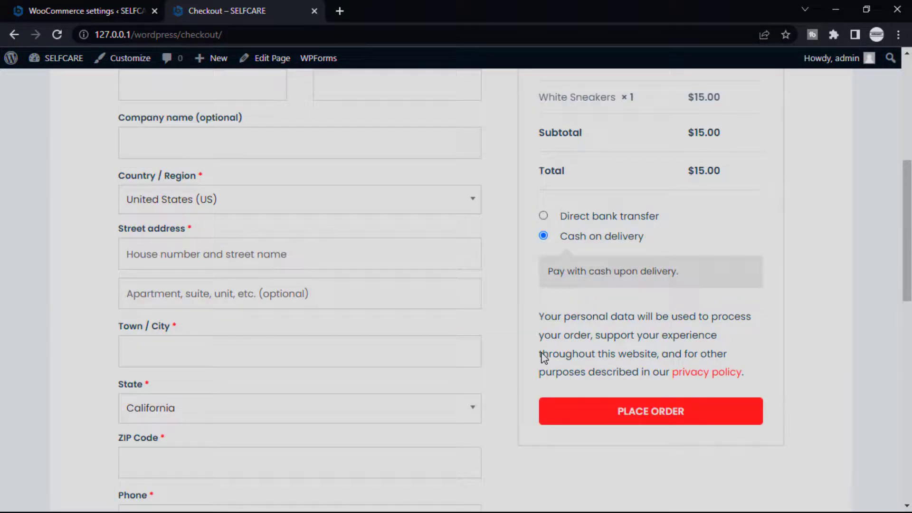
# - Autofill the billing details from the saved address and place the White Sneakers order
pyautogui.click(602, 414)
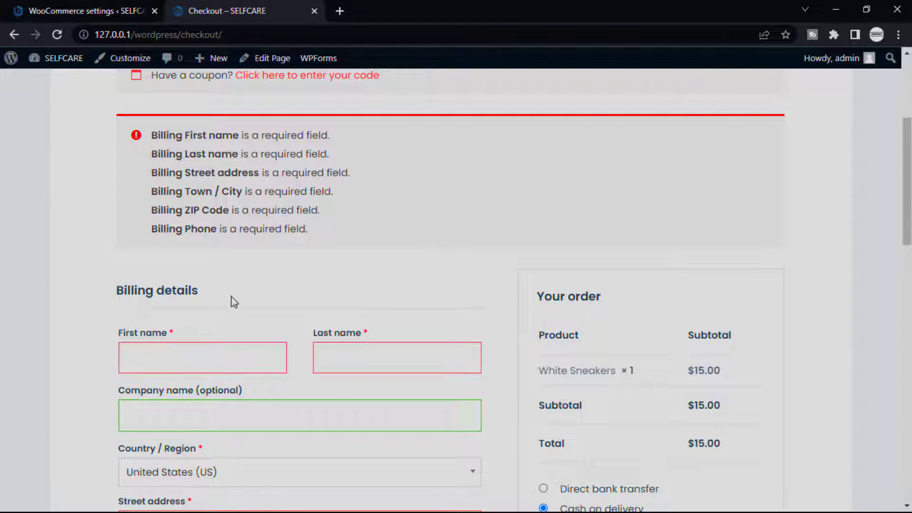
pyautogui.scroll(-3, 256, 285)
pyautogui.click(187, 230)
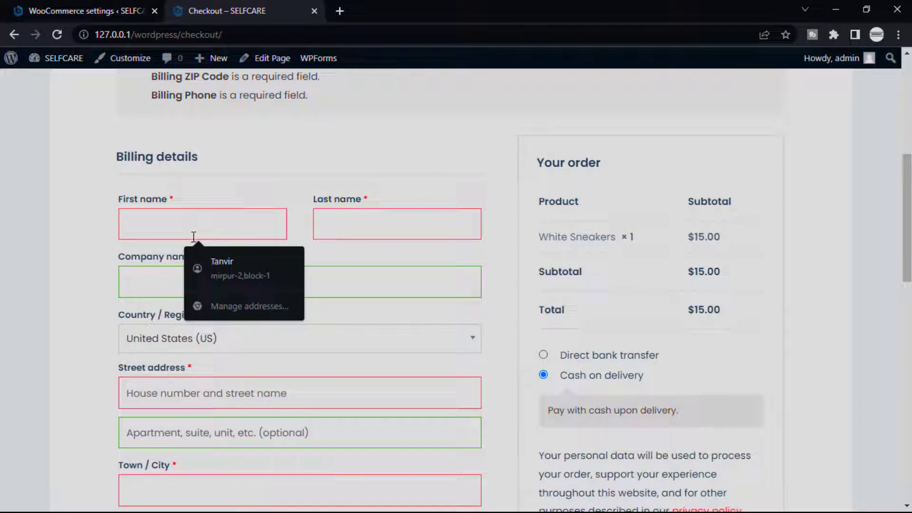
pyautogui.click(227, 268)
pyautogui.scroll(-5, 209, 285)
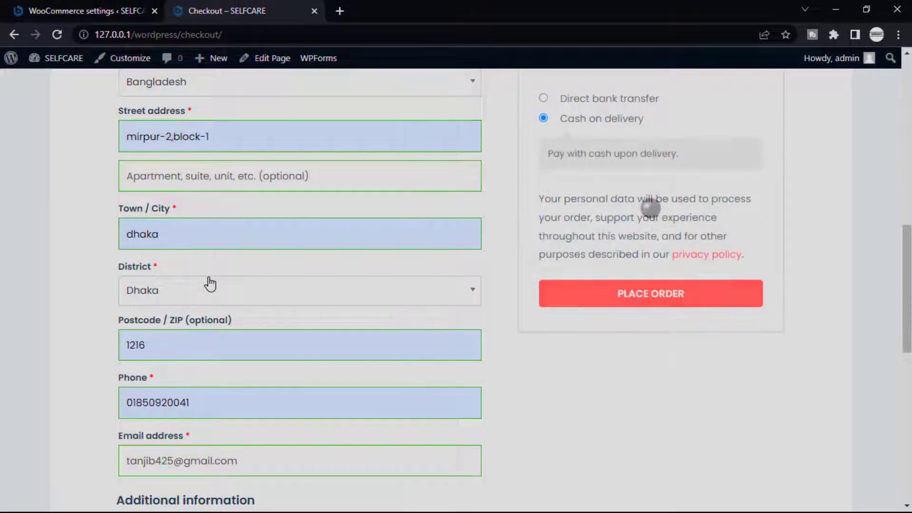
pyautogui.scroll(-5, 274, 273)
pyautogui.scroll(1, 595, 282)
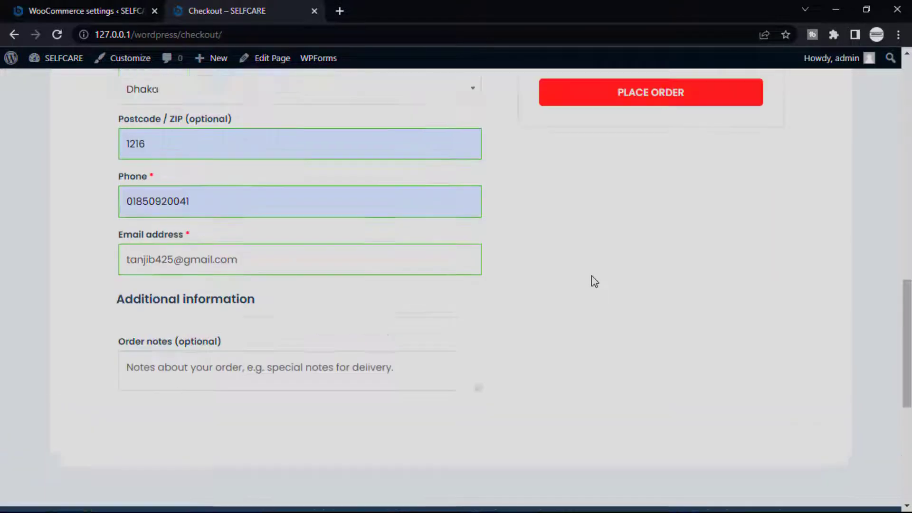
pyautogui.scroll(7, 595, 282)
pyautogui.click(668, 431)
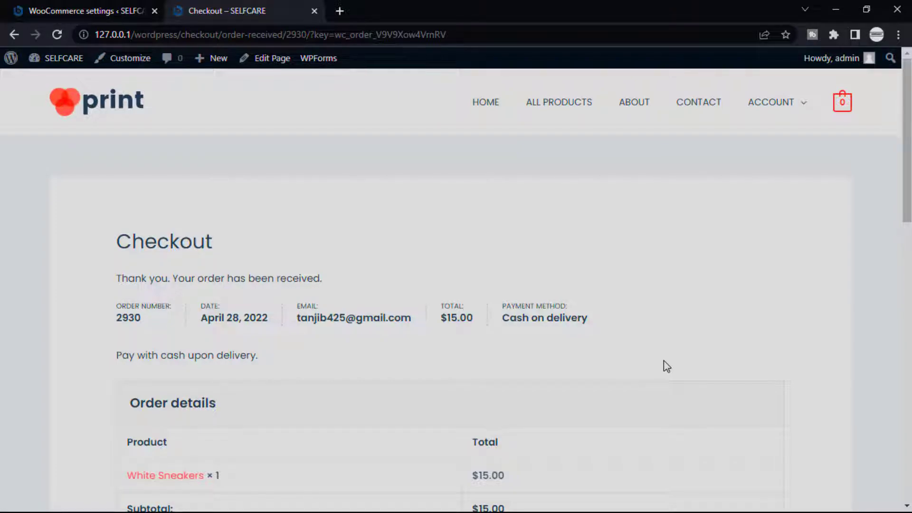
# - Review the order-received page showing $15.00 by Cash on delivery, then return to the admin Dashboard
pyautogui.scroll(-7, 667, 365)
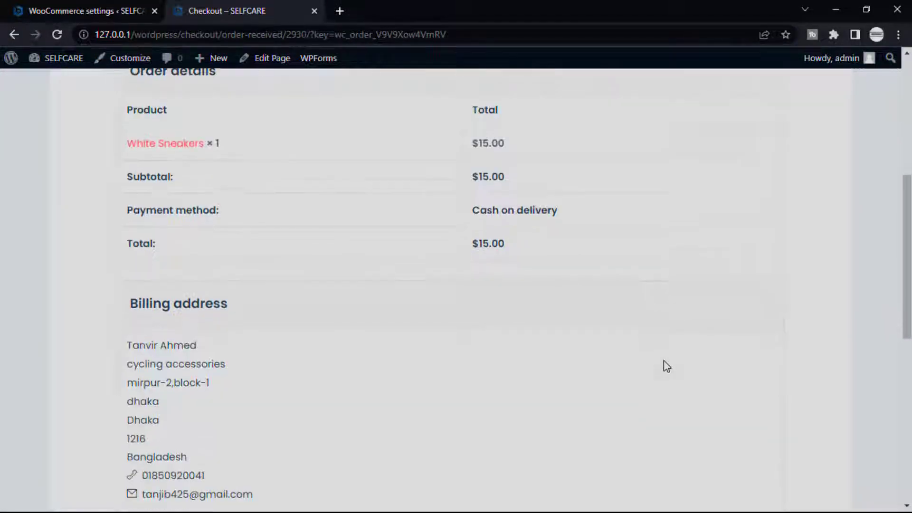
pyautogui.scroll(-1, 667, 365)
pyautogui.scroll(6, 224, 290)
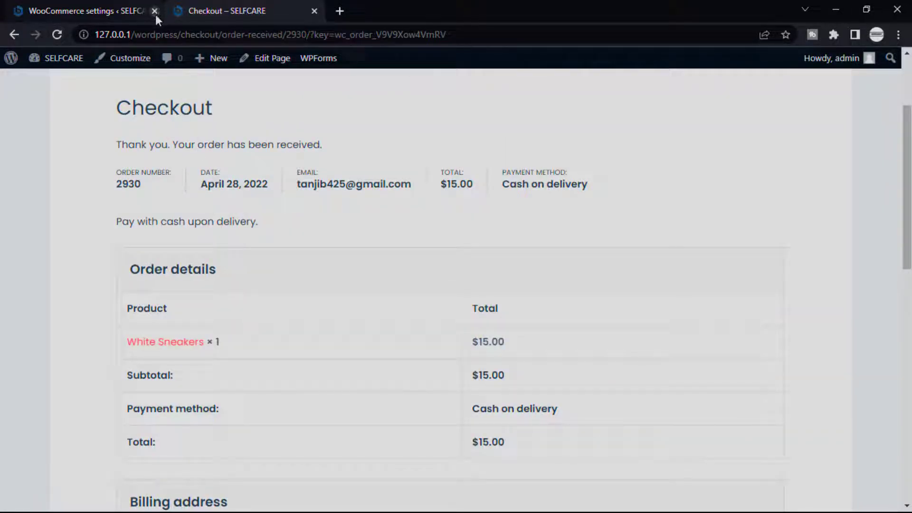
pyautogui.click(105, 5)
# - Open the White Sneakers order from WooCommerce Orders, set its status to Completed, and update
pyautogui.moveTo(31, 290)
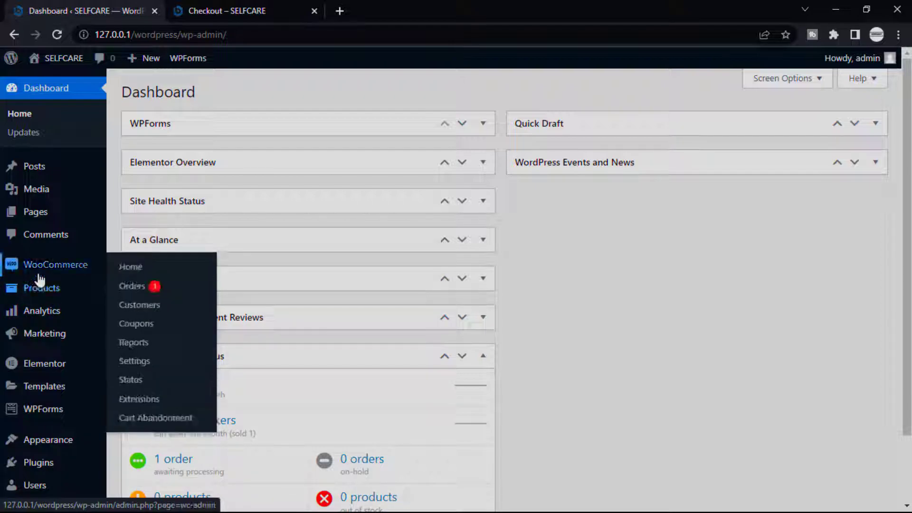
pyautogui.click(131, 295)
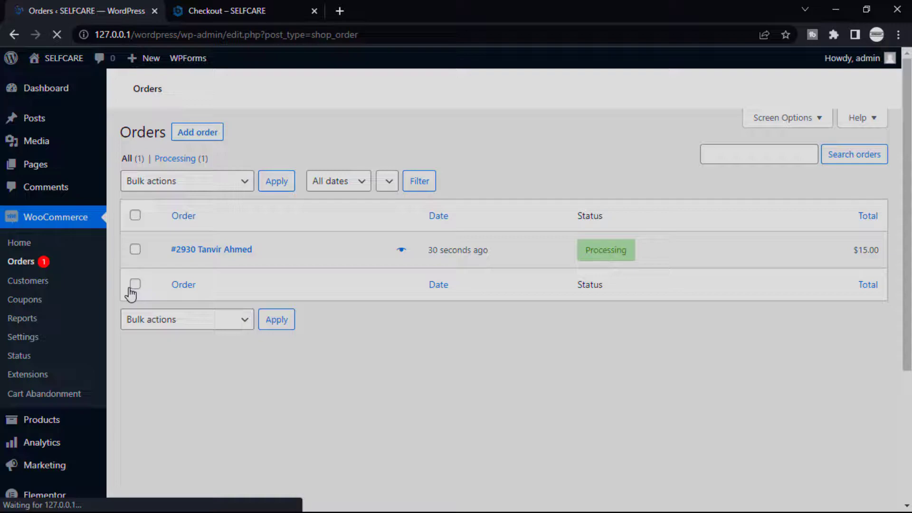
pyautogui.click(235, 250)
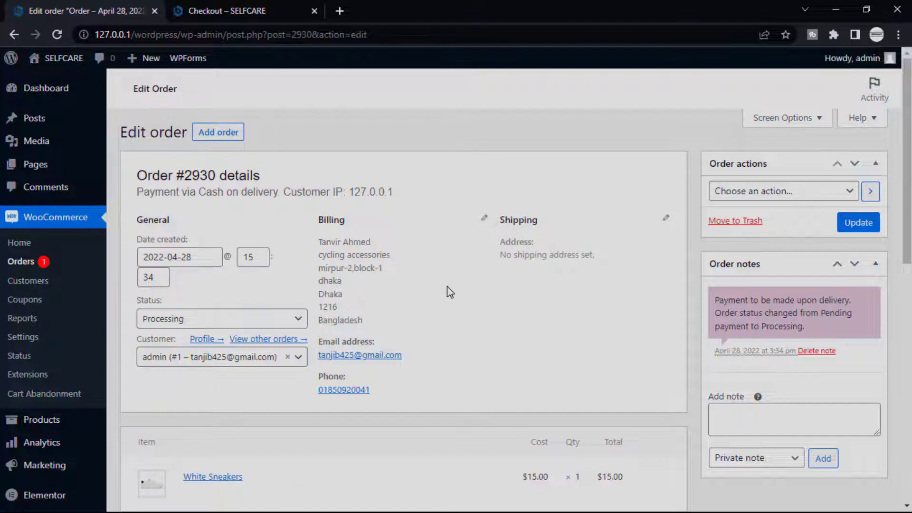
pyautogui.click(240, 322)
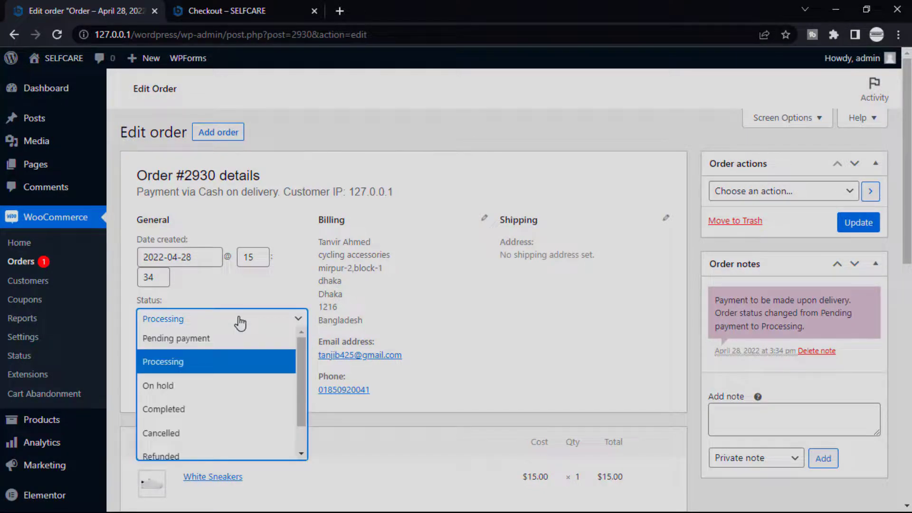
pyautogui.click(190, 411)
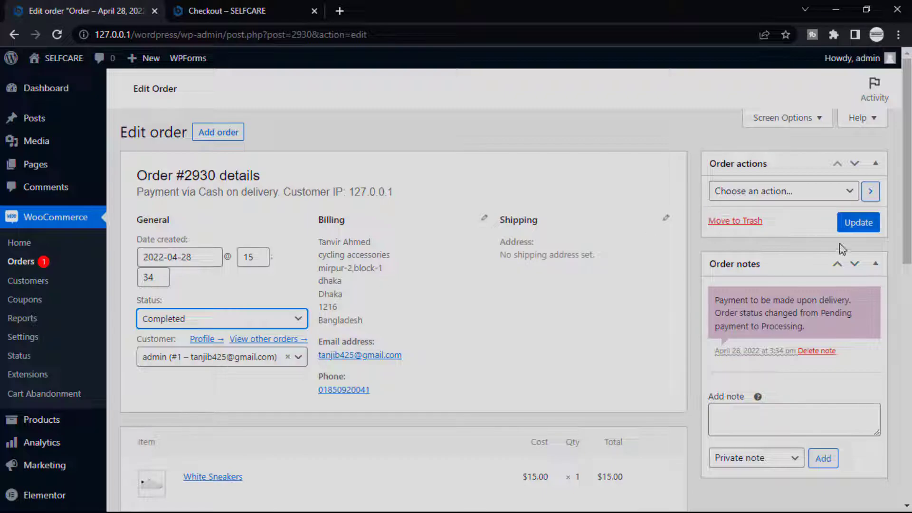
pyautogui.click(868, 224)
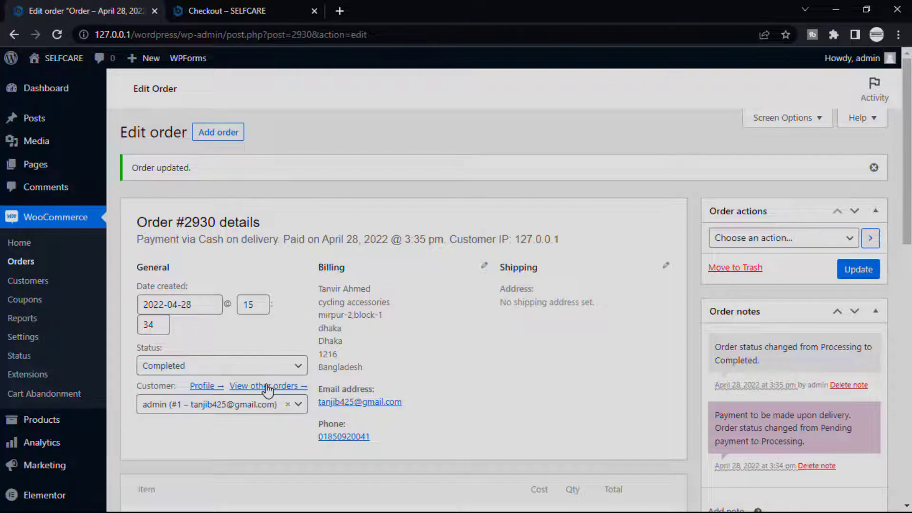
# - Reload the storefront and open My Account to view order #2930 as Completed
pyautogui.click(235, 10)
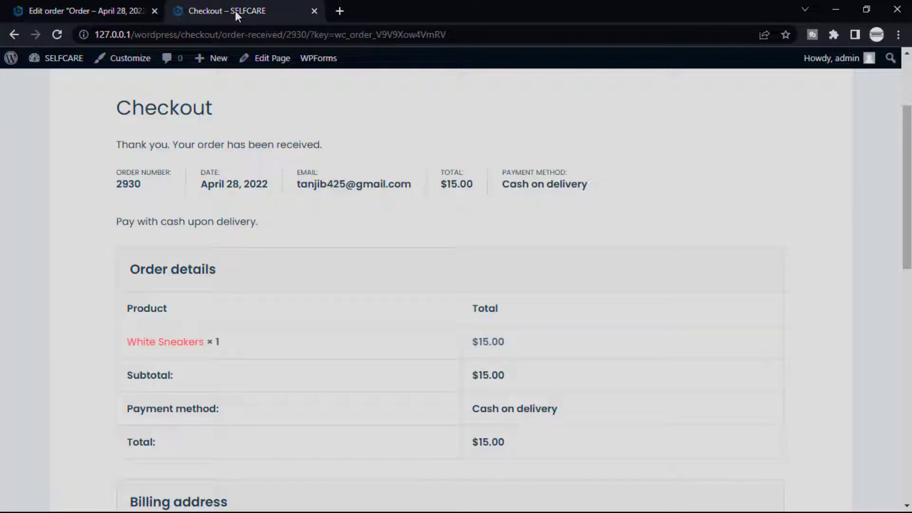
pyautogui.click(57, 35)
pyautogui.moveTo(769, 96)
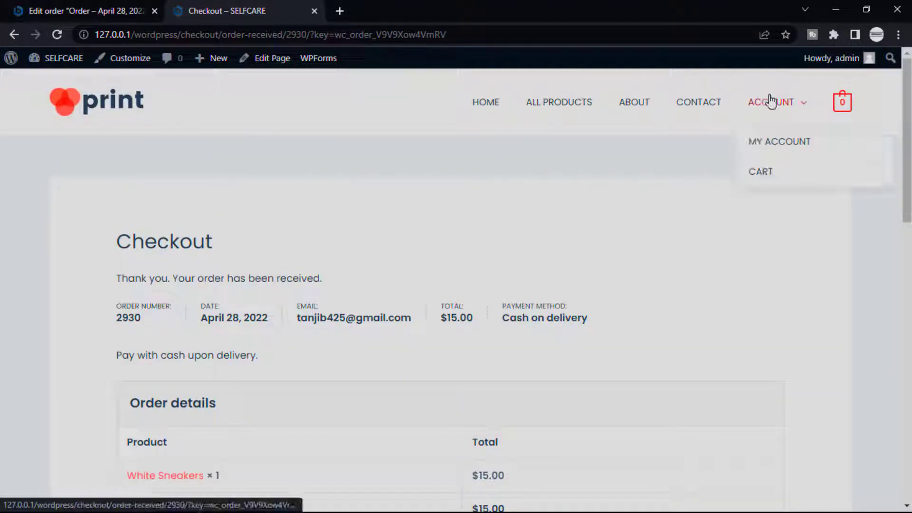
pyautogui.click(781, 141)
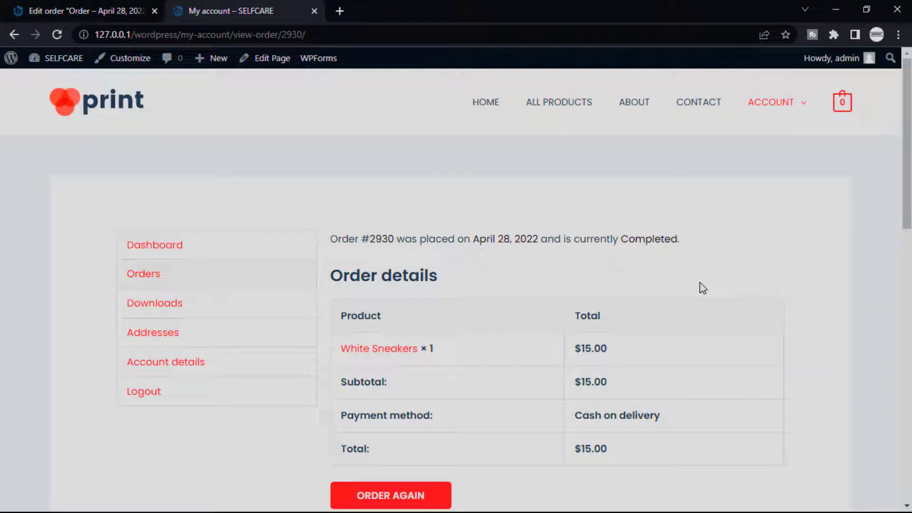
pyautogui.scroll(-7, 700, 282)
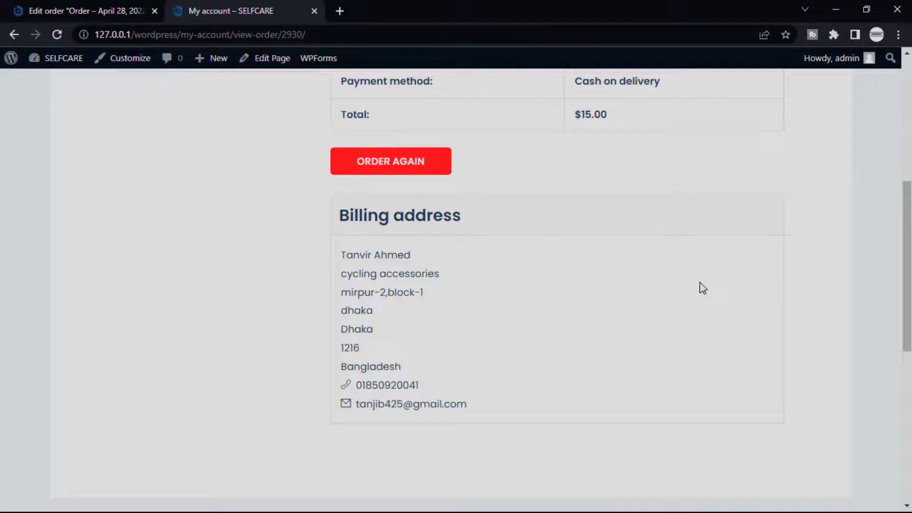